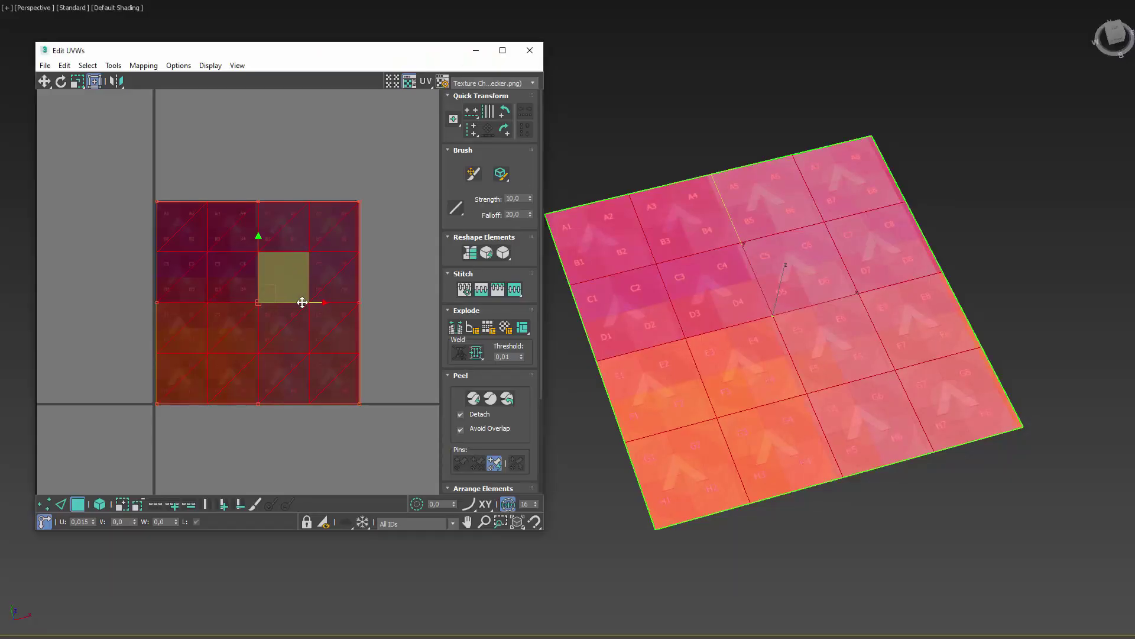
- Slide the checker plane's UV shell right along U, then do the same on the lava plane
left_click_drag(302, 302, 756, 324)
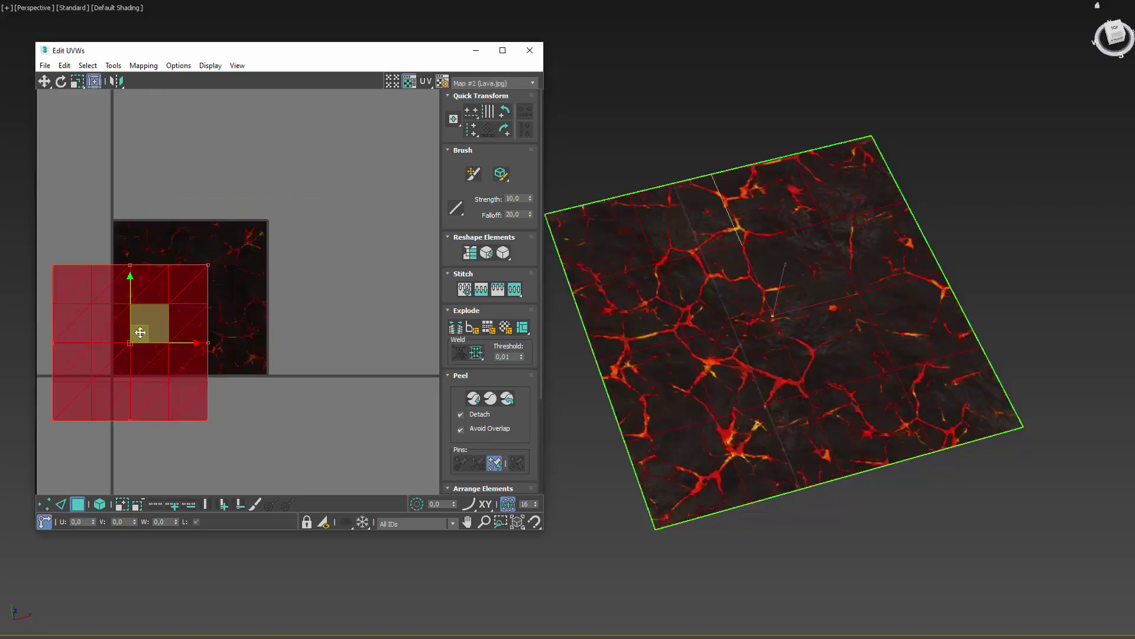
left_click_drag(140, 322, 268, 236)
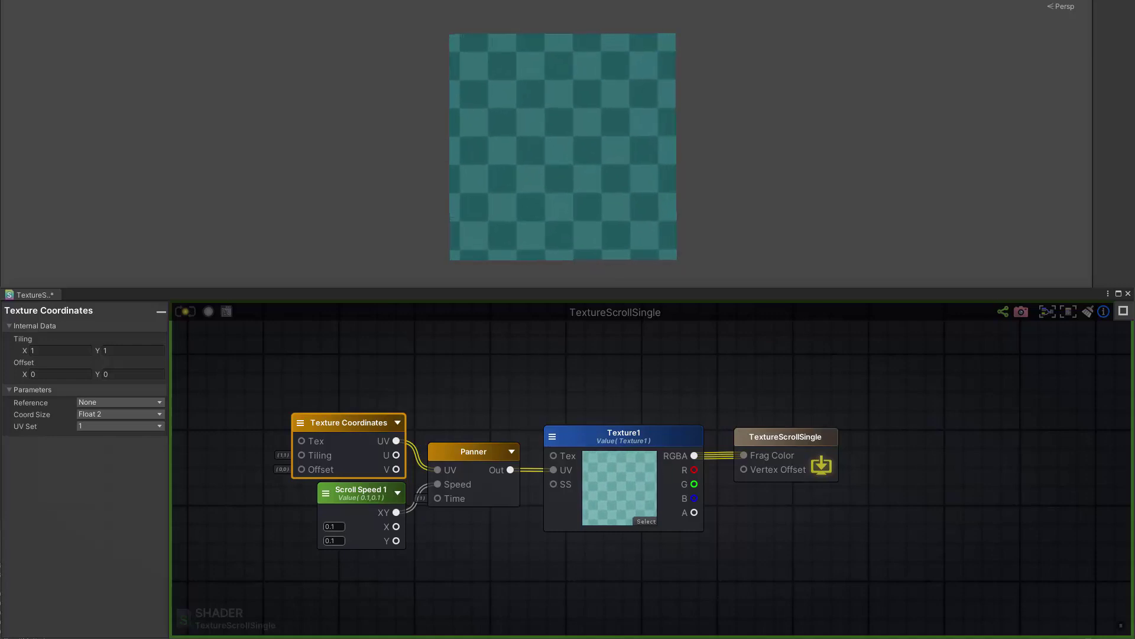
- Inspect the Scroll Speed 1, Panner and Texture Coordinates nodes of the TextureScrollSingle shader
left_click(364, 504)
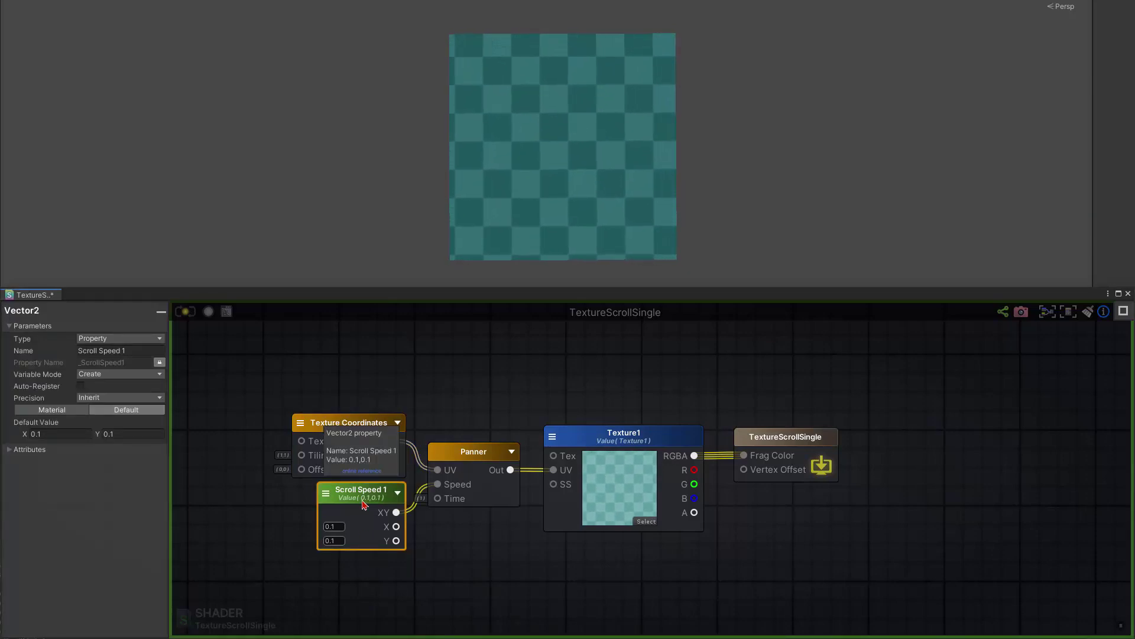
left_click(463, 467)
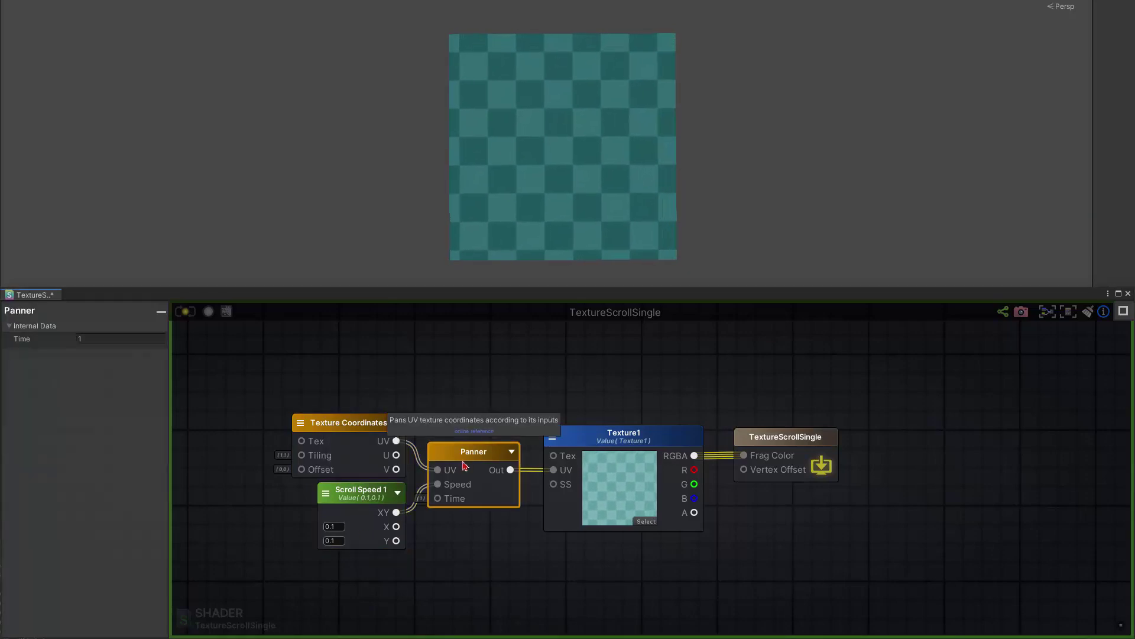
left_click(364, 427)
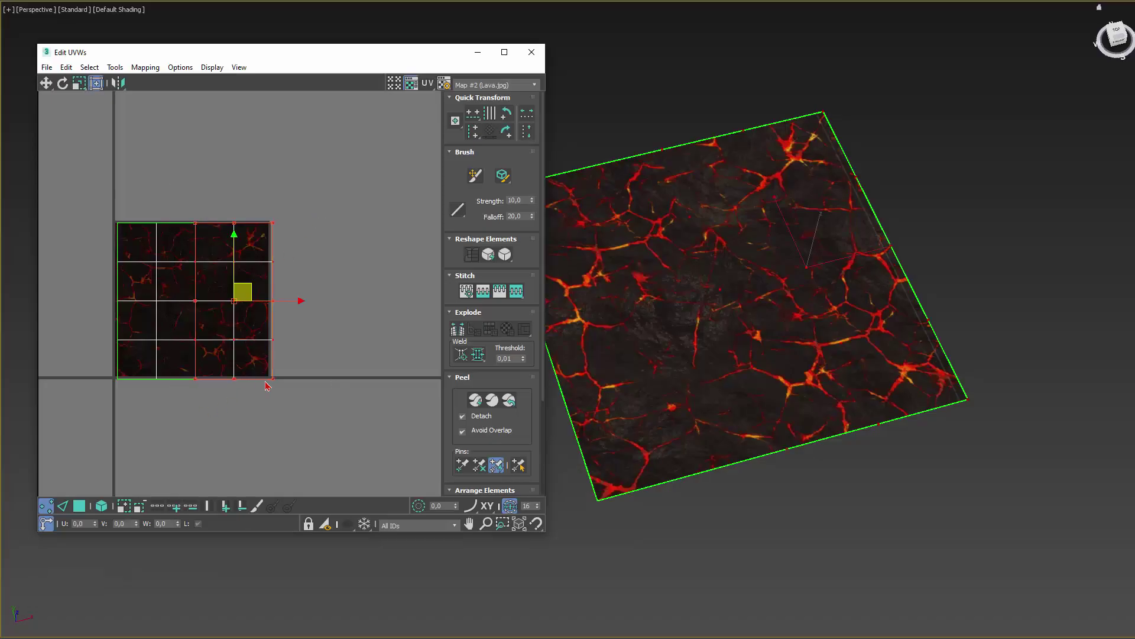
- Pull the lava plane's right UV vertices left to stretch the lava texture
left_click_drag(274, 379, 242, 397)
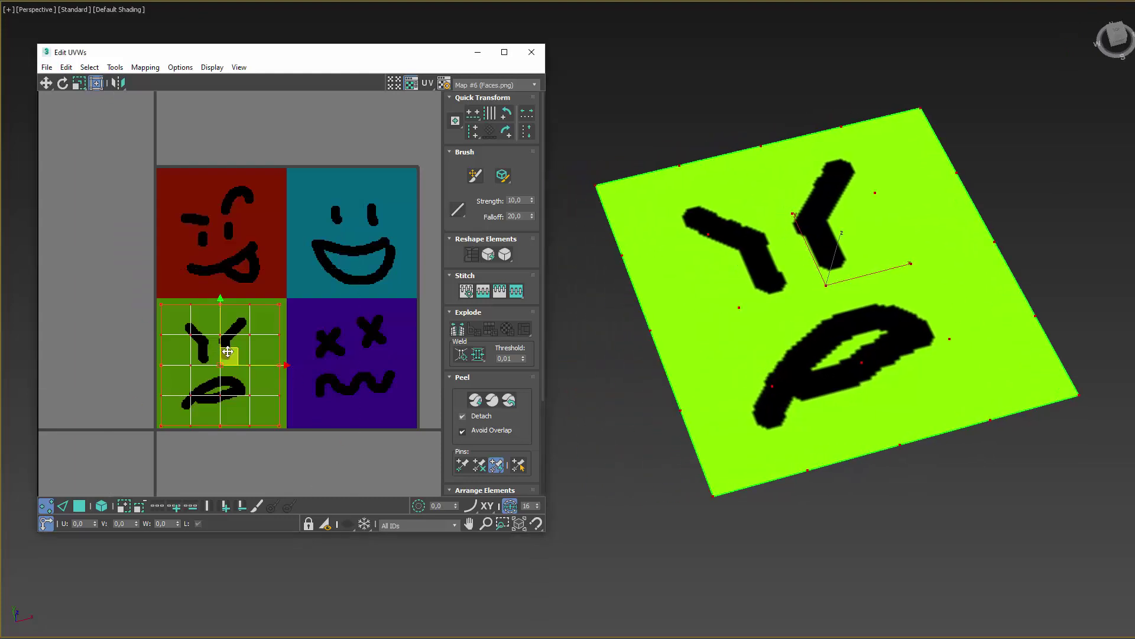
- Move the faces plane's UV face from the green angry face onto another face tile
left_click_drag(228, 351, 353, 350)
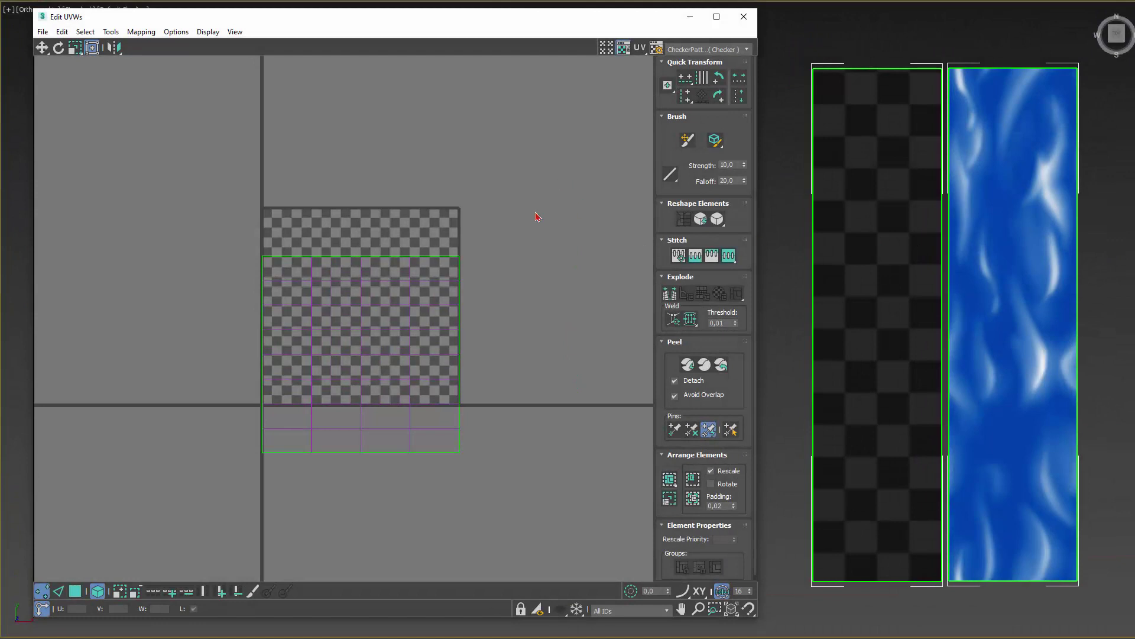
- Shift the water strip's UV element up along V so the blue texture slides
mouse_move(362, 302)
left_mouse_down()
mouse_move(373, 125)
mouse_move(373, 320)
left_mouse_up()
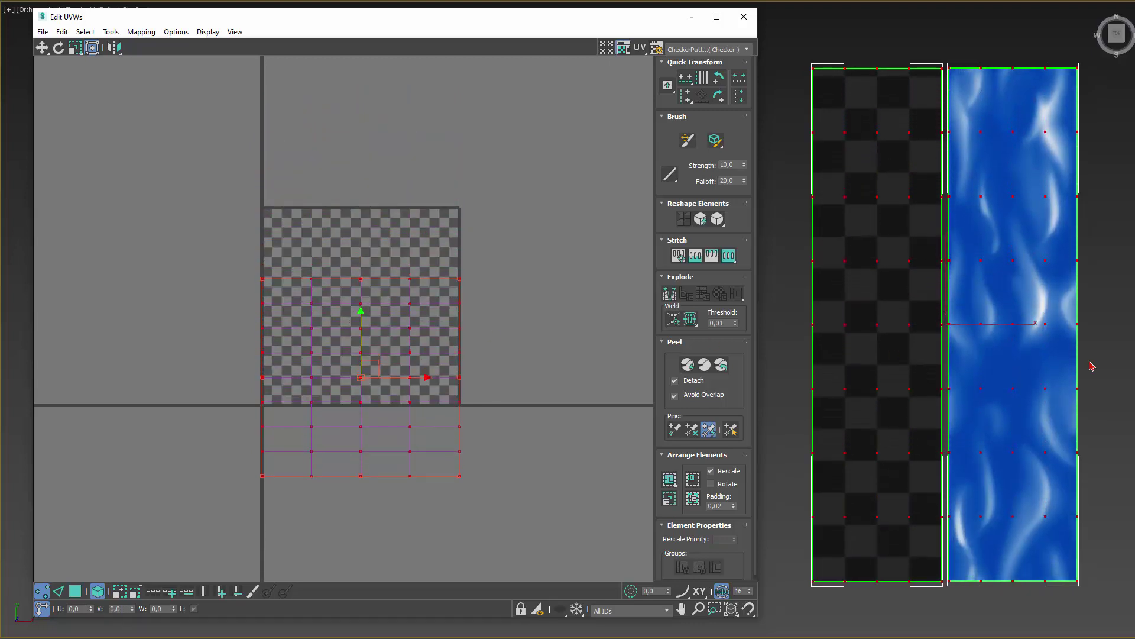
mouse_move(1097, 365)
middle_mouse_down("alt")
mouse_move(109, 360)
mouse_move(1112, 178)
mouse_move(1094, 109)
middle_mouse_up("alt")
- Select both strips, switch to Default Shading, and open their UVs in Edit UVWs
left_click_drag(801, 236, 1076, 290)
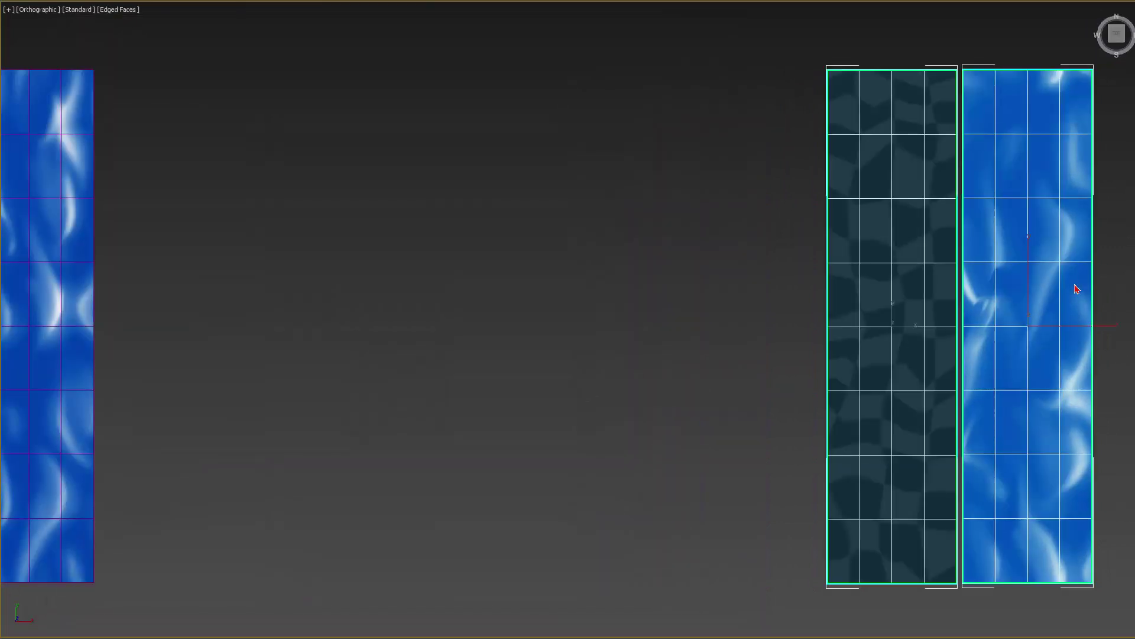
key("F4")
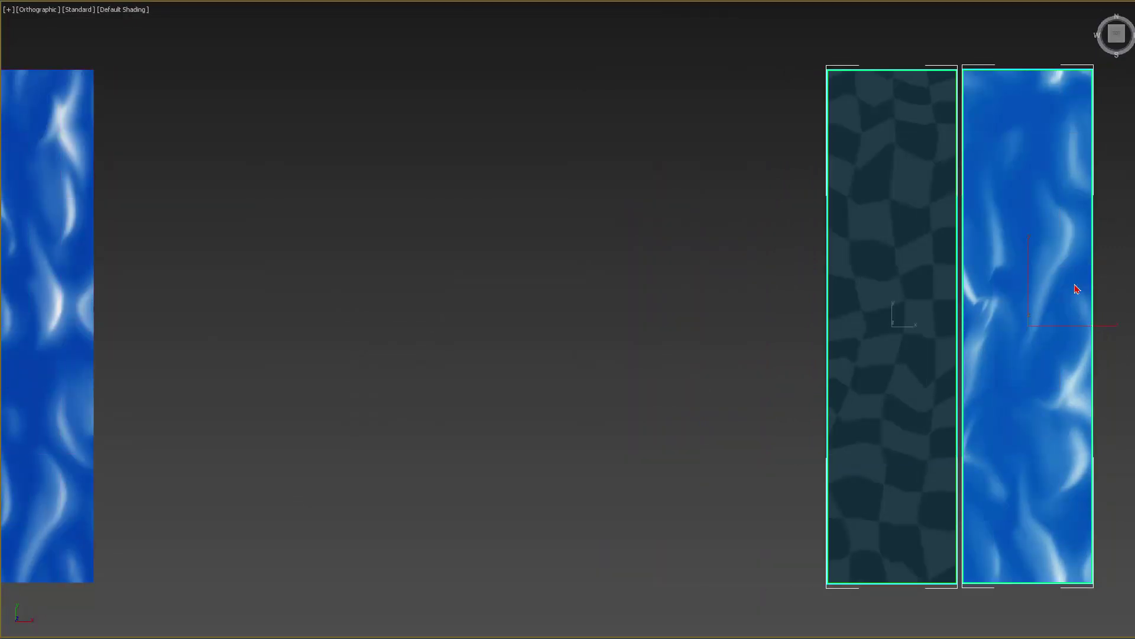
key("ctrl+e")
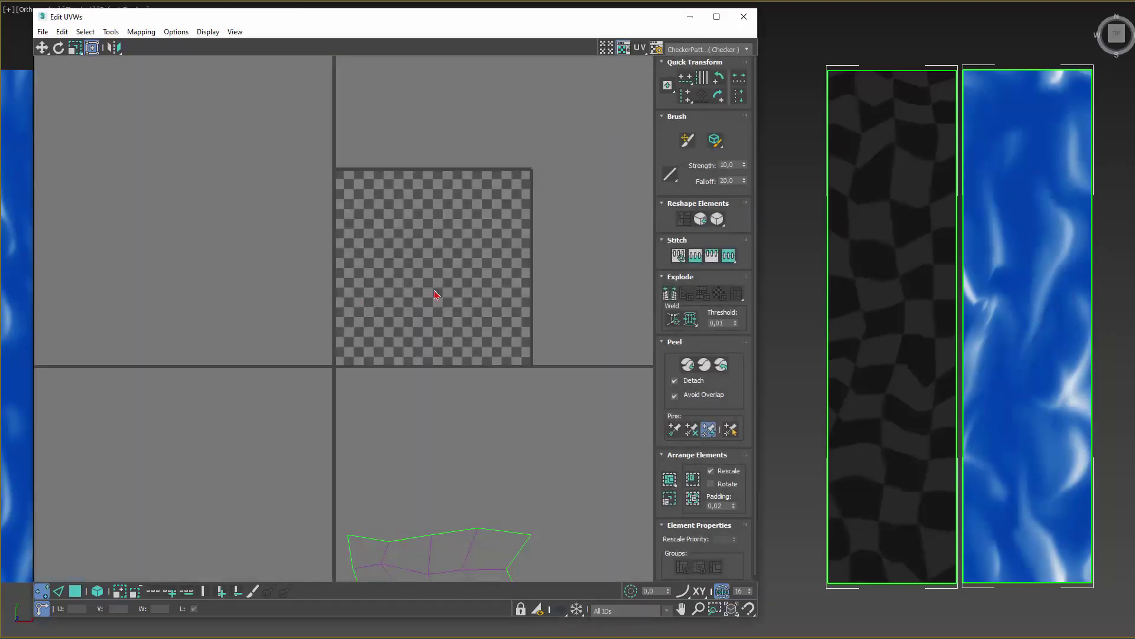
- Move the distorted checker strip's UV cluster up so it sits over the checker tile
middle_click_drag(463, 302, 489, 175)
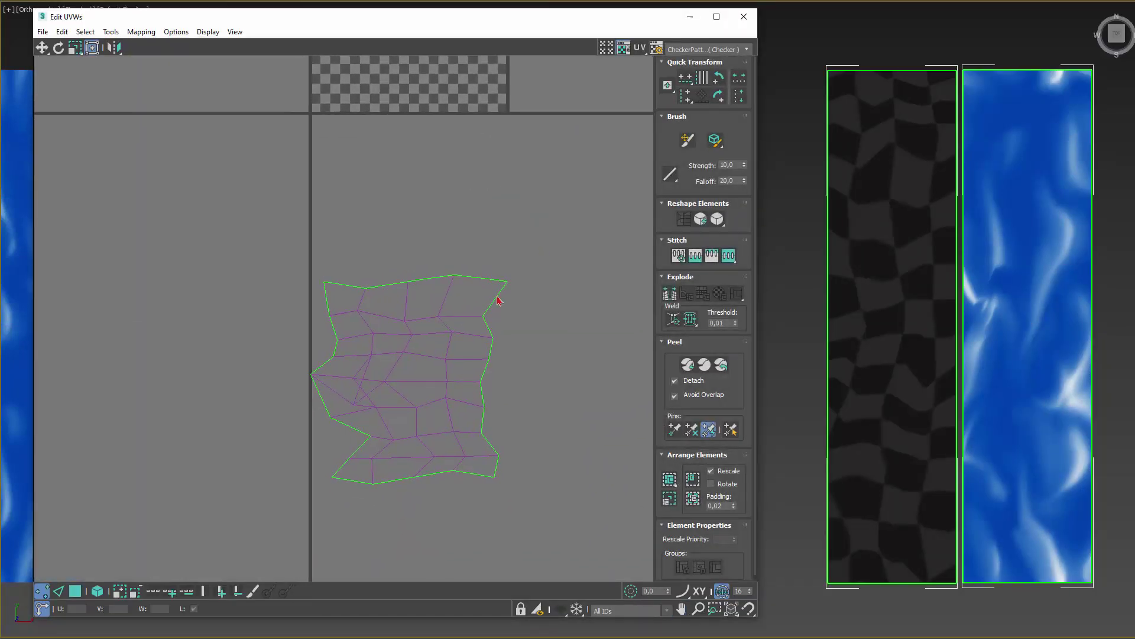
scroll(406, 367, "down", 3)
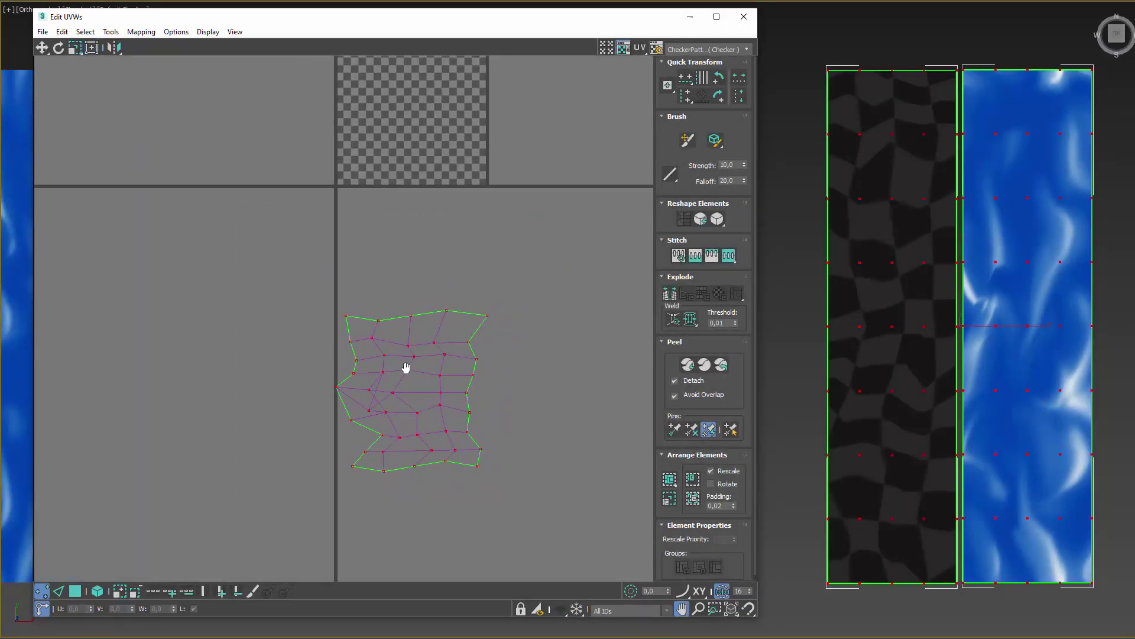
left_click_drag(412, 359, 449, 75)
middle_click_drag(380, 198, 442, 209)
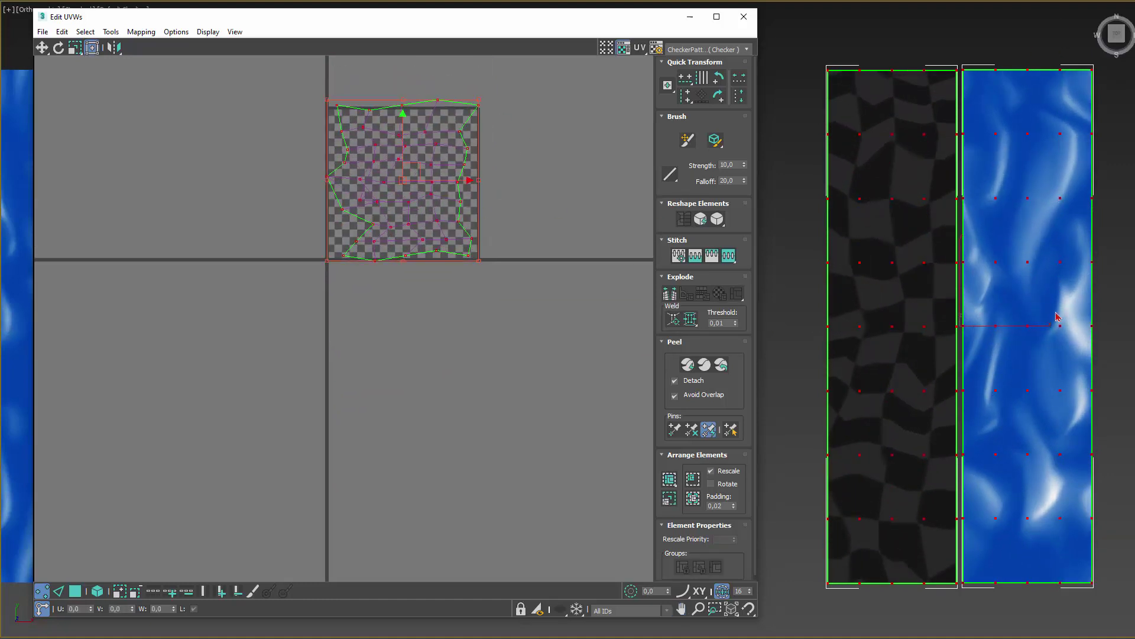
scroll(1057, 314, "down", 2)
middle_click_drag(739, 302, 785, 309)
- Select both water planes and slide the thin UV strip up the waterScroll texture
left_click_drag(816, 294, 1084, 329)
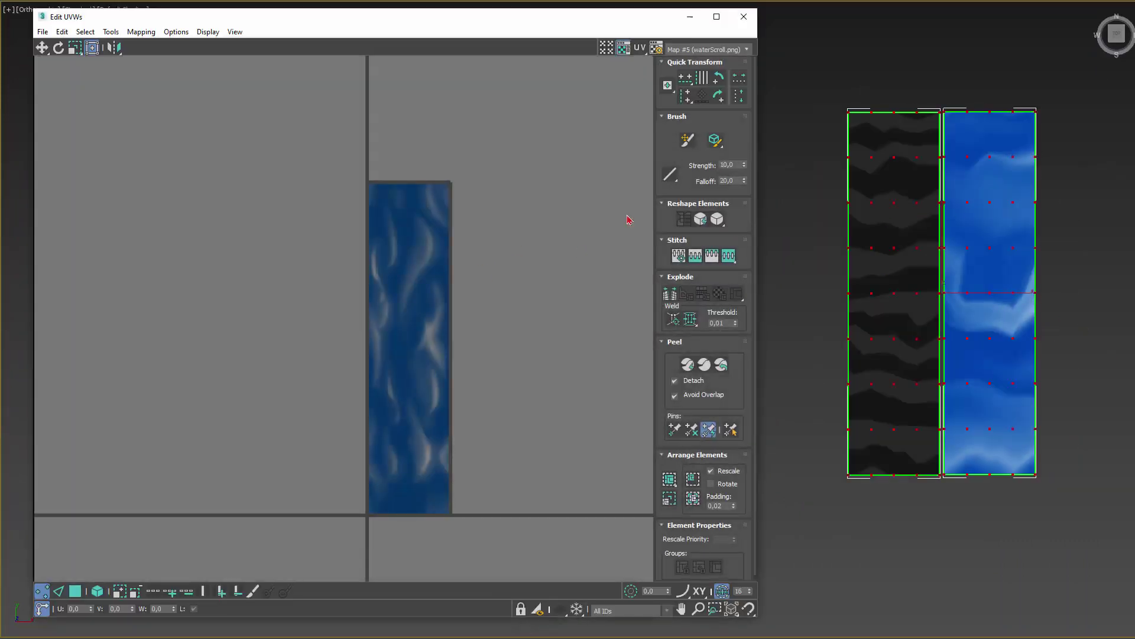
scroll(458, 222, "down", 1)
middle_click_drag(444, 450, 457, 218)
middle_click_drag(424, 306, 445, 349)
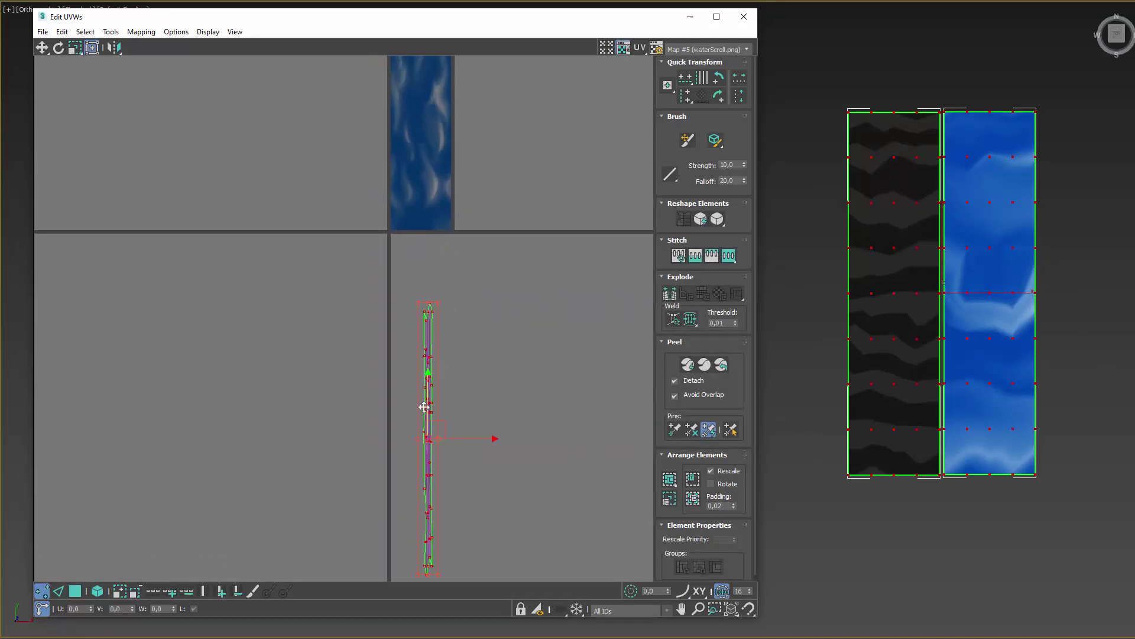
left_click_drag(428, 398, 449, 1)
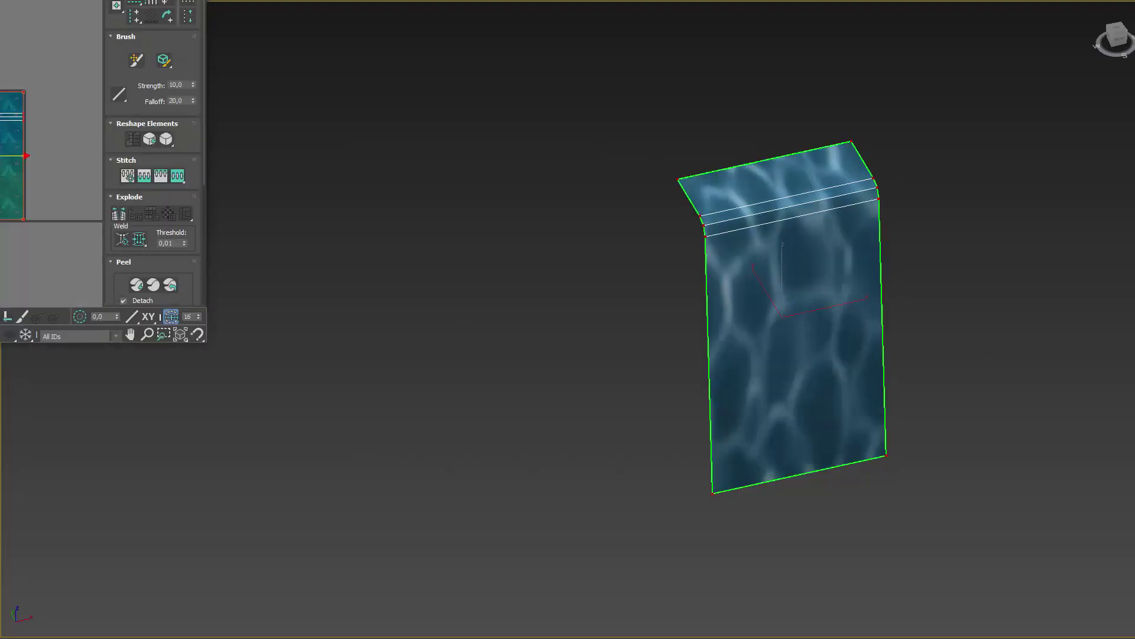
- Move the waterfall's UV island upward on the texture so its top shows ripples
left_click_drag(92, 1, 494, 132)
scroll(312, 302, "up", 4)
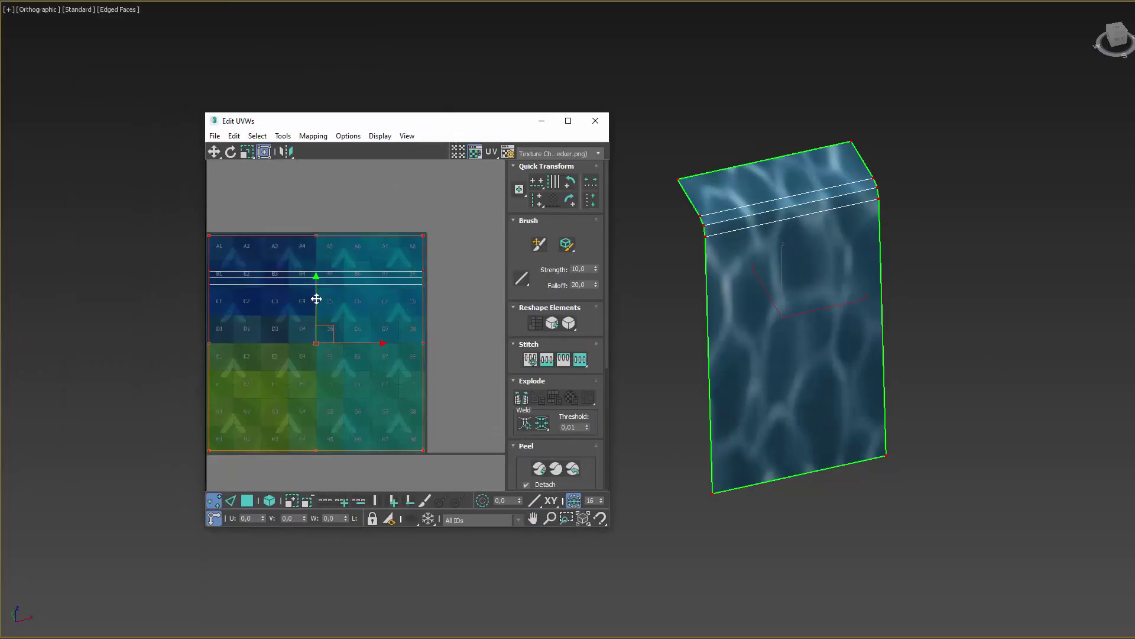
mouse_move(316, 298)
left_mouse_down()
mouse_move(319, 205)
mouse_move(314, 297)
left_mouse_up()
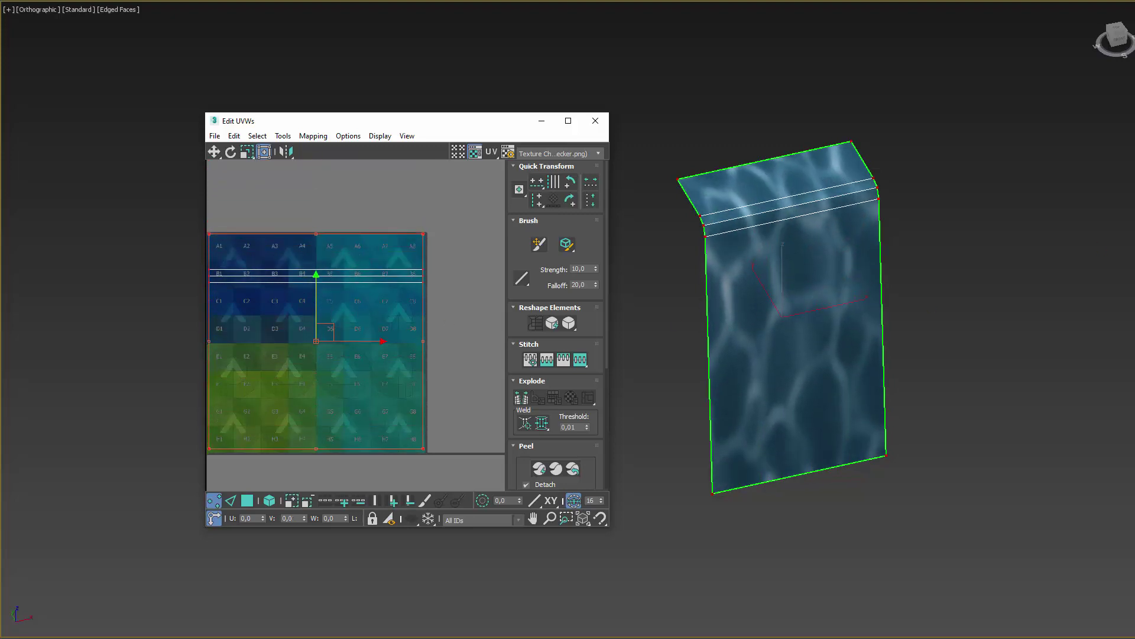
left_click(801, 122)
middle_click_drag(801, 122, 887, 350, "alt")
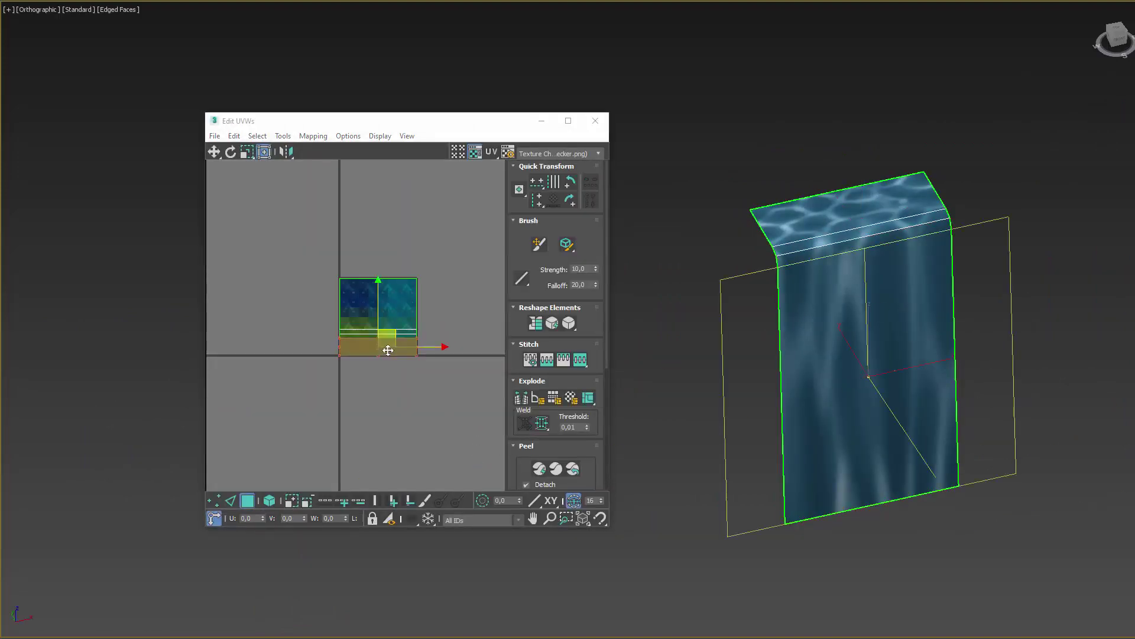
- Select the whole UV square and move it down, then above the tile for vertical streaks
left_click_drag(417, 357, 423, 420)
right_click(423, 420)
left_click_drag(322, 399, 432, 224)
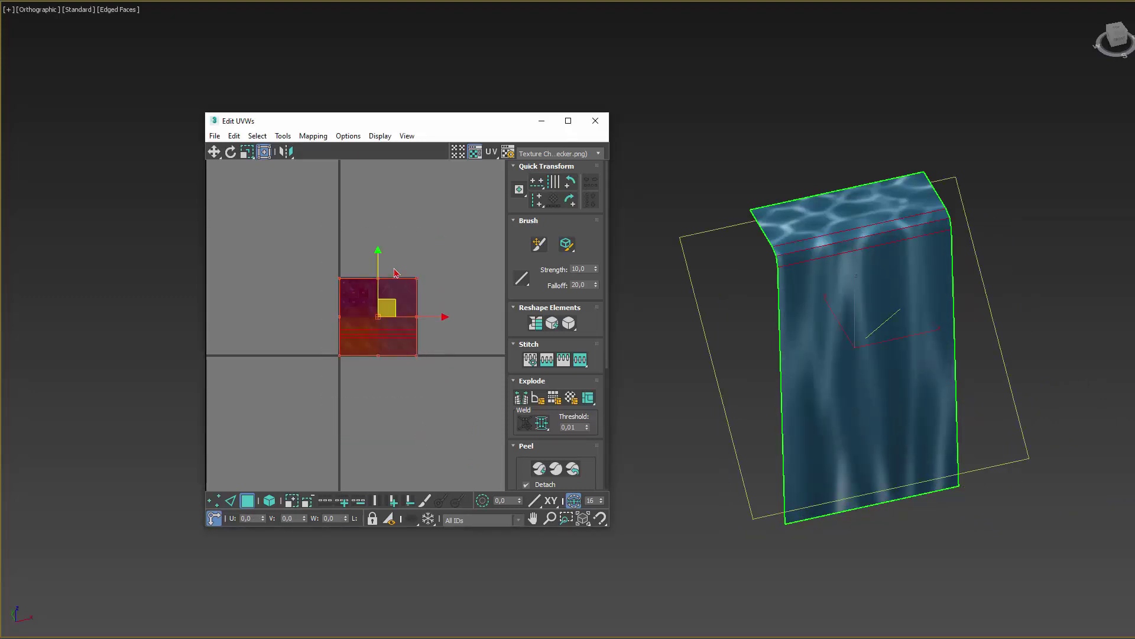
left_click_drag(378, 267, 380, 300)
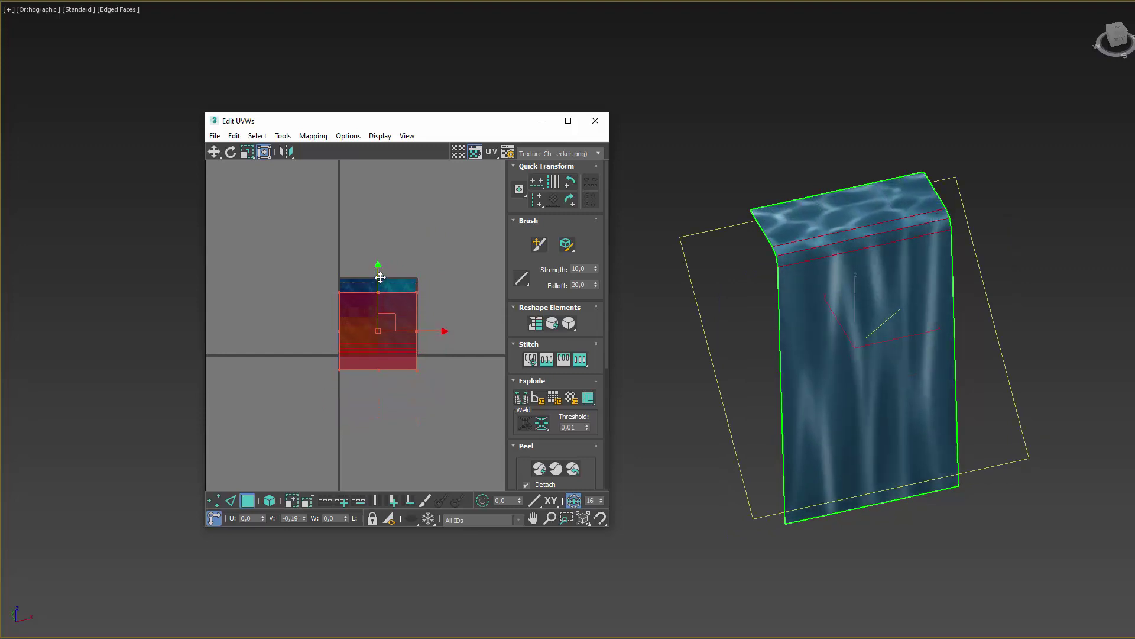
left_click_drag(380, 275, 397, 171)
middle_click_drag(739, 295, 816, 281, "alt")
- Select the winding water strip and move its UV island up along the texture
left_click(595, 120)
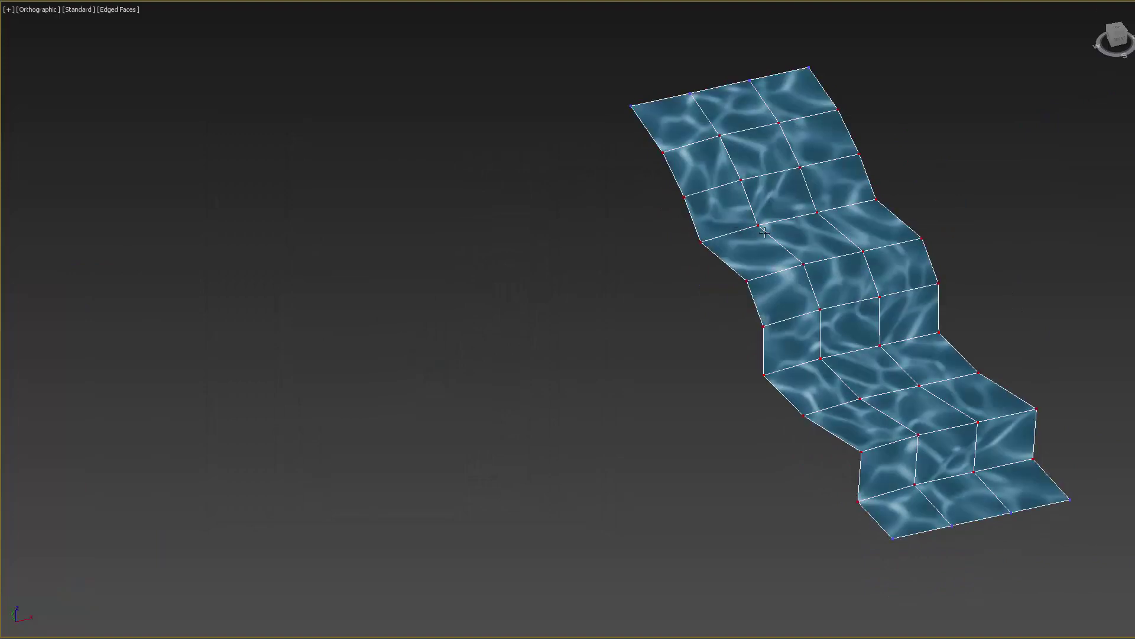
key("ctrl+e")
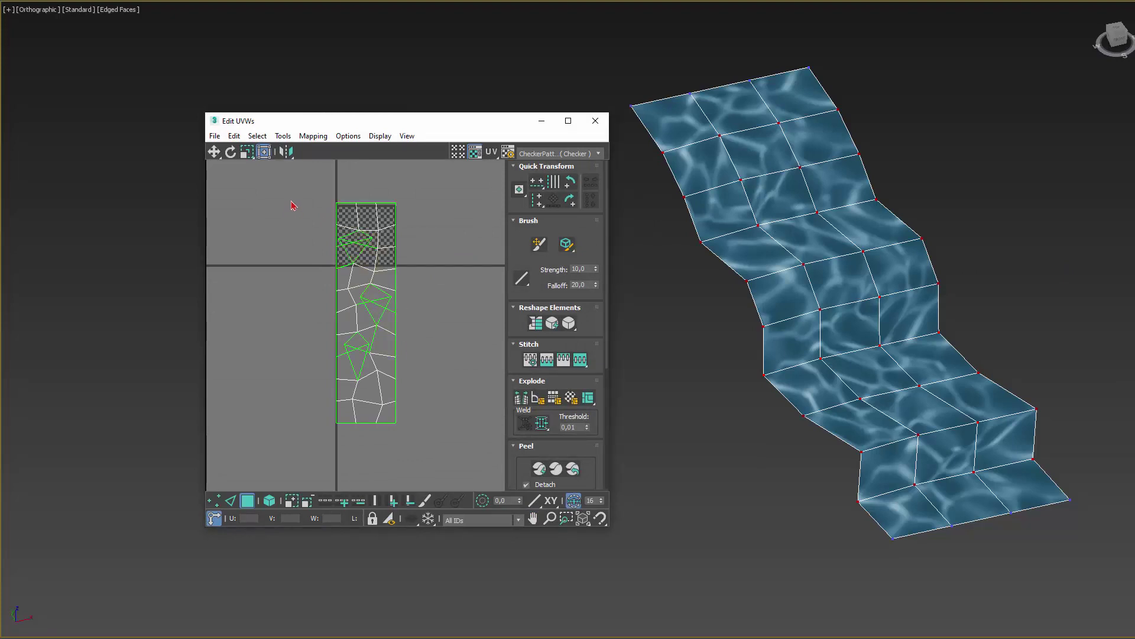
scroll(306, 202, "down", 2)
left_click(359, 290)
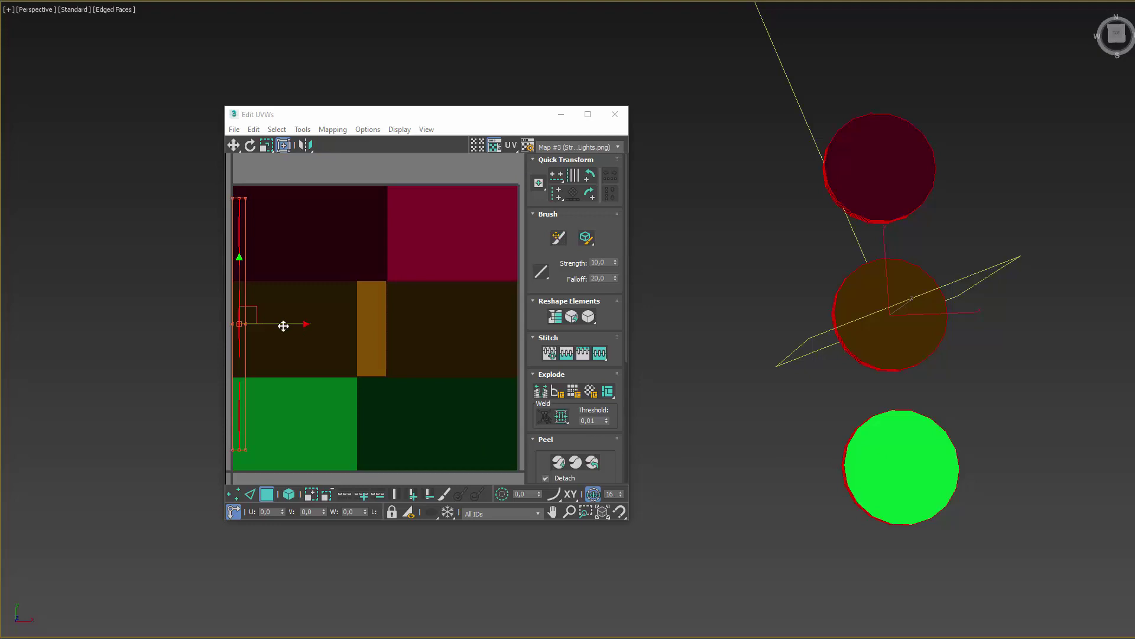
- Slide the traffic light's UV strip right along U across the Lights texture
mouse_move(283, 326)
left_mouse_down()
mouse_move(743, 322)
mouse_move(278, 322)
left_mouse_up()
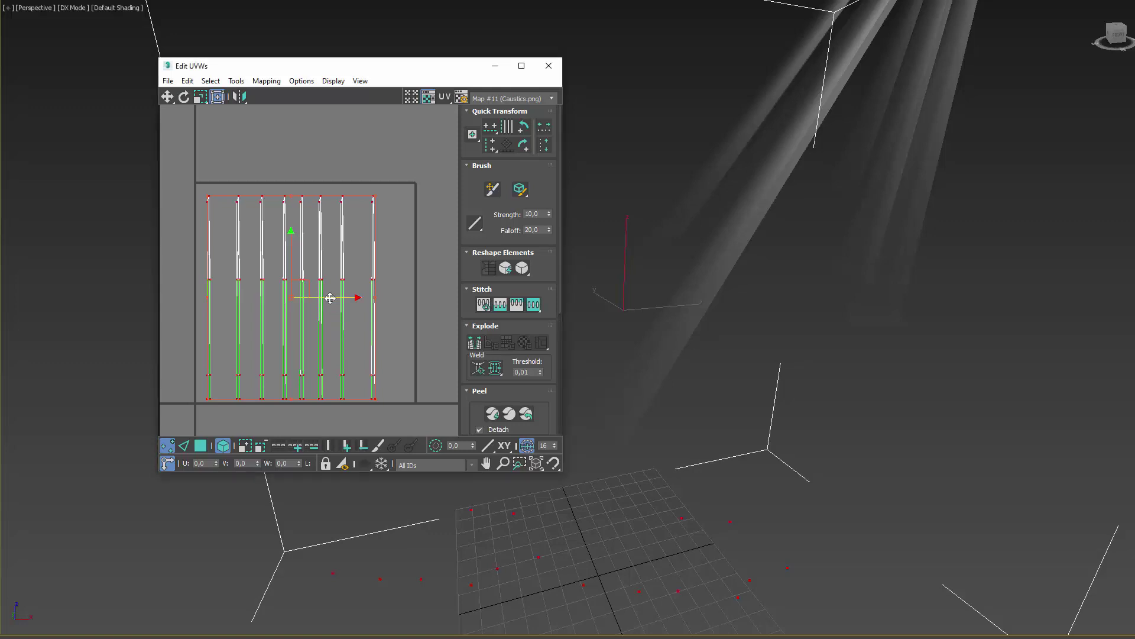
- Slide the god-ray UV strips along U across the Caustics texture, then orbit to check
left_click_drag(329, 297, 863, 279)
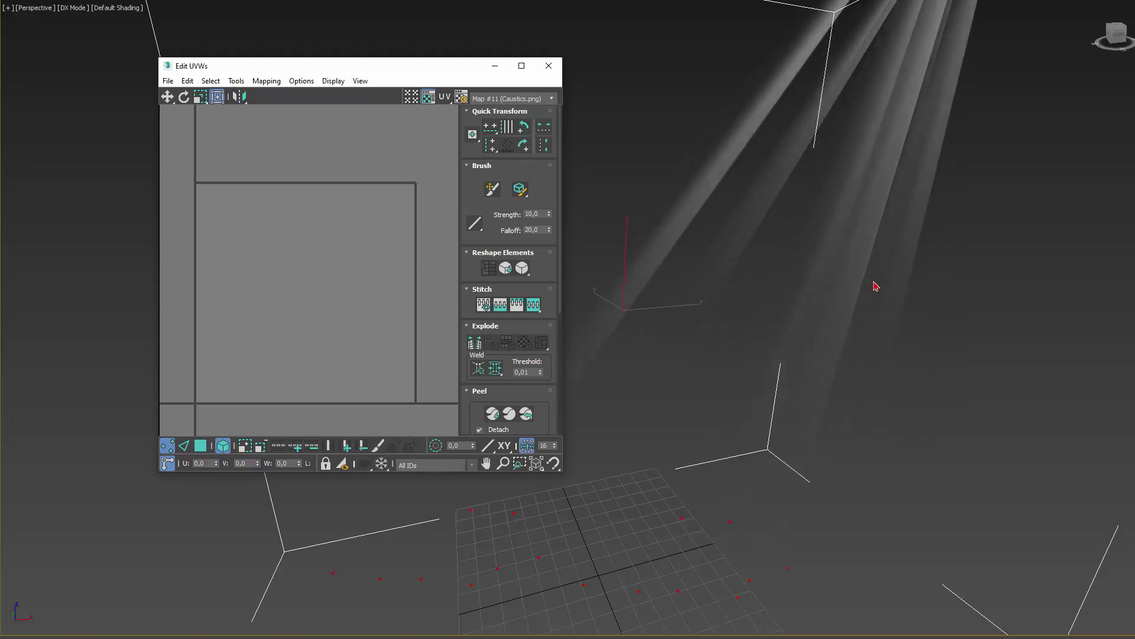
middle_click_drag(877, 292, 859, 323, "alt")
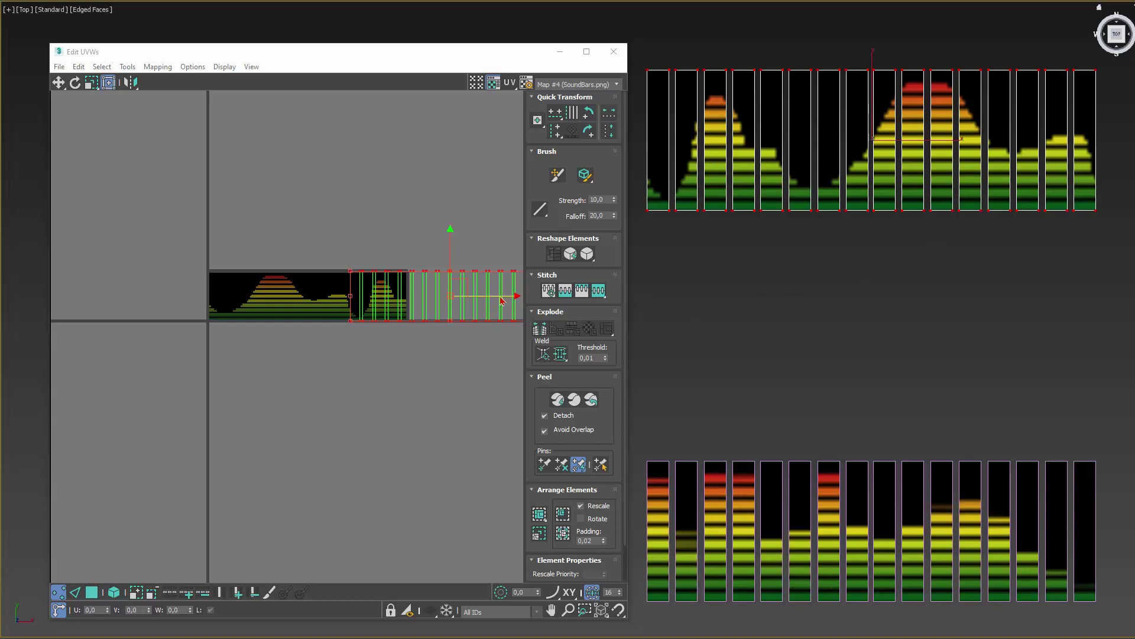
- Slide the top sound-bar row's UVs left and the bottom row's UVs right along SoundBars
left_click_drag(500, 302, 296, 300)
left_click(772, 562)
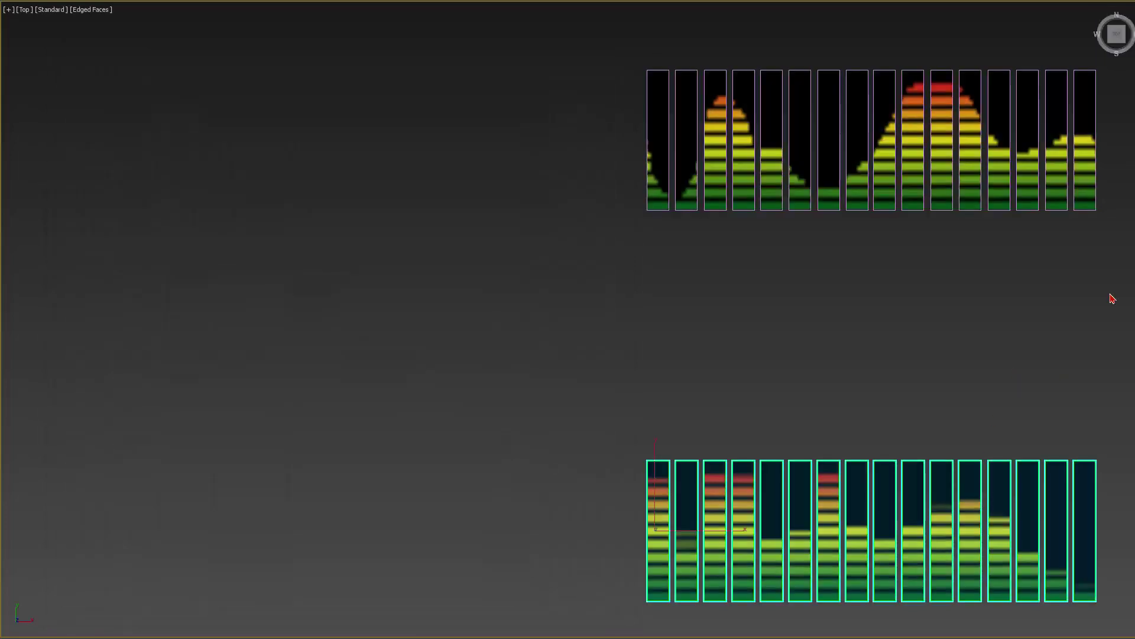
key("ctrl+e")
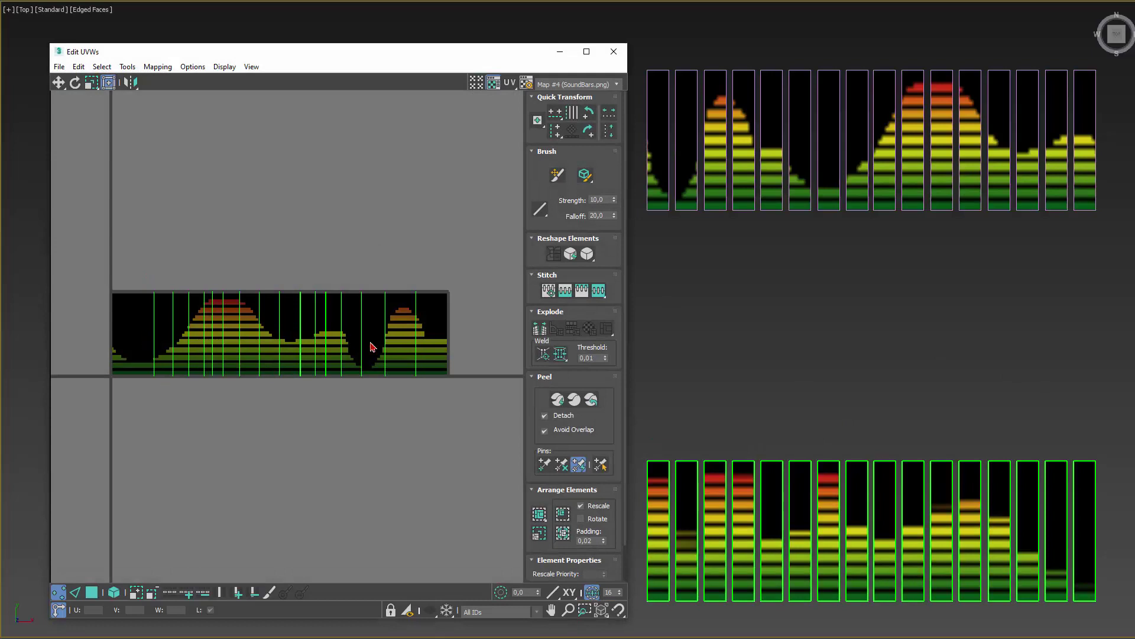
left_click(299, 334)
left_click_drag(329, 329, 733, 385)
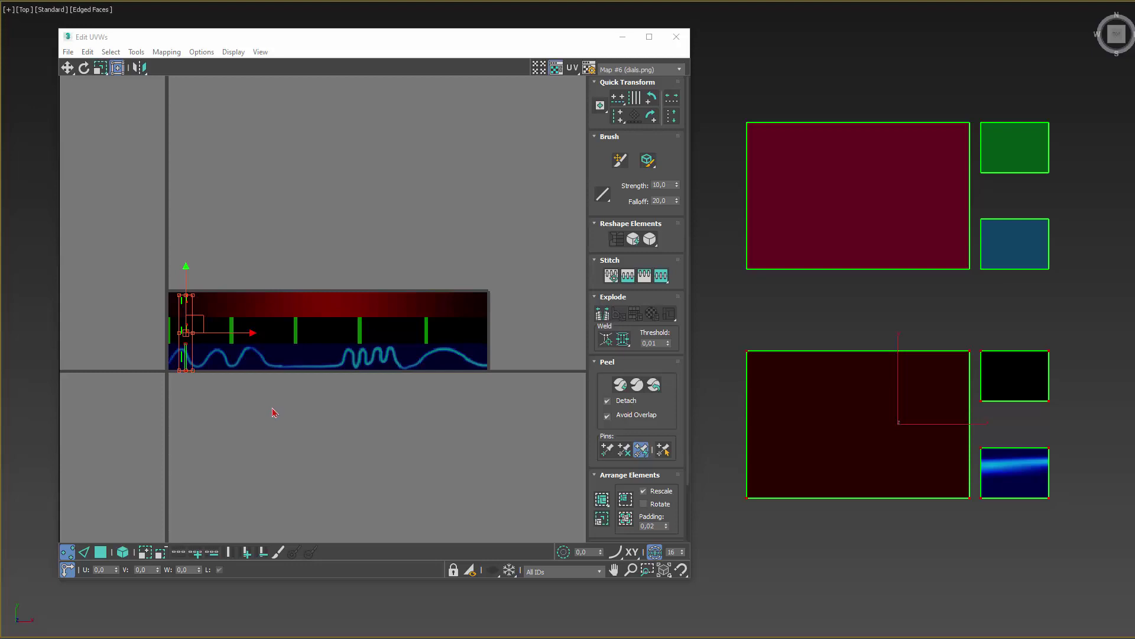
- Slide the panel's vertical UV edge right on the dials strip, select the left edge, and preview Intervals.png
left_click_drag(224, 332, 269, 338)
left_click_drag(152, 278, 195, 390)
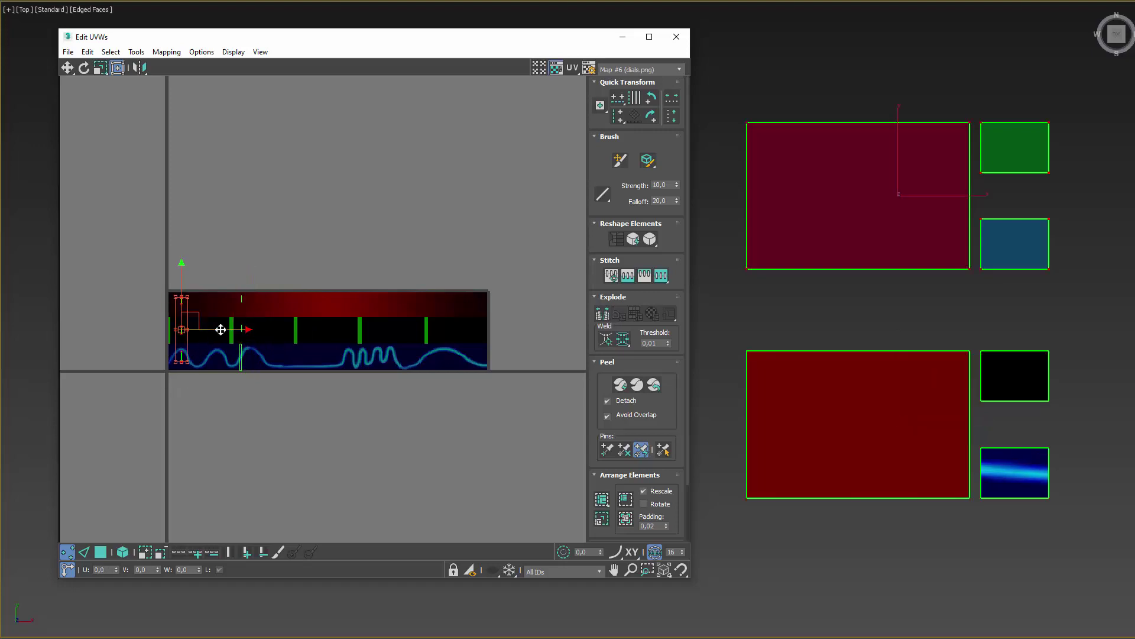
left_click(633, 71)
left_click(619, 105)
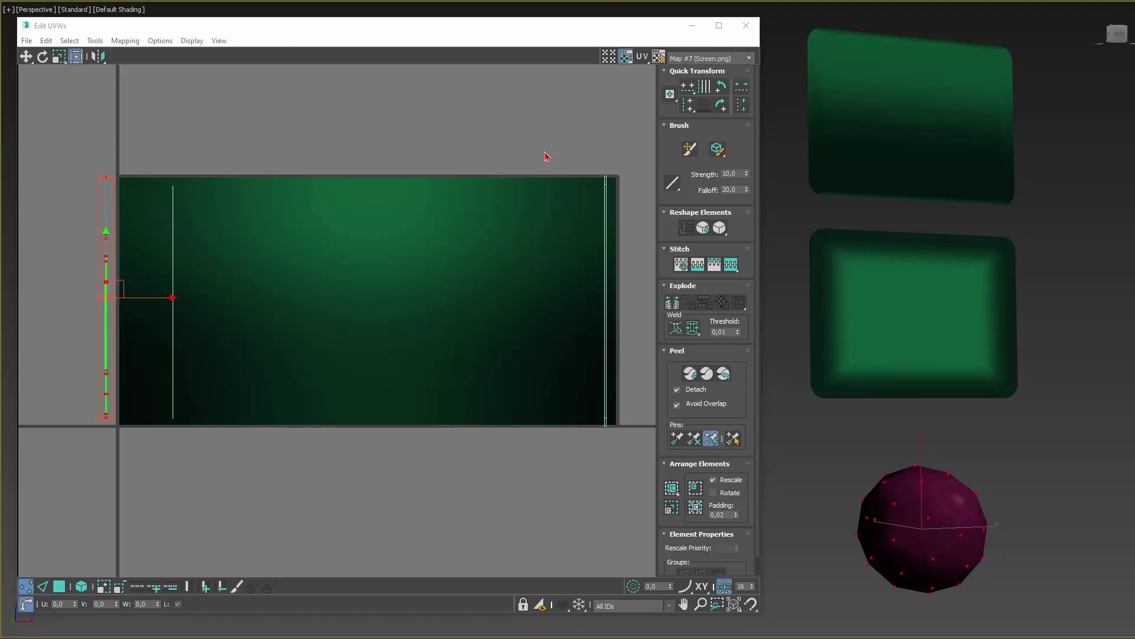
- Slide the screen's right UV edge left and move the middle screen's edge to U 0.499
left_click_drag(545, 156, 644, 280)
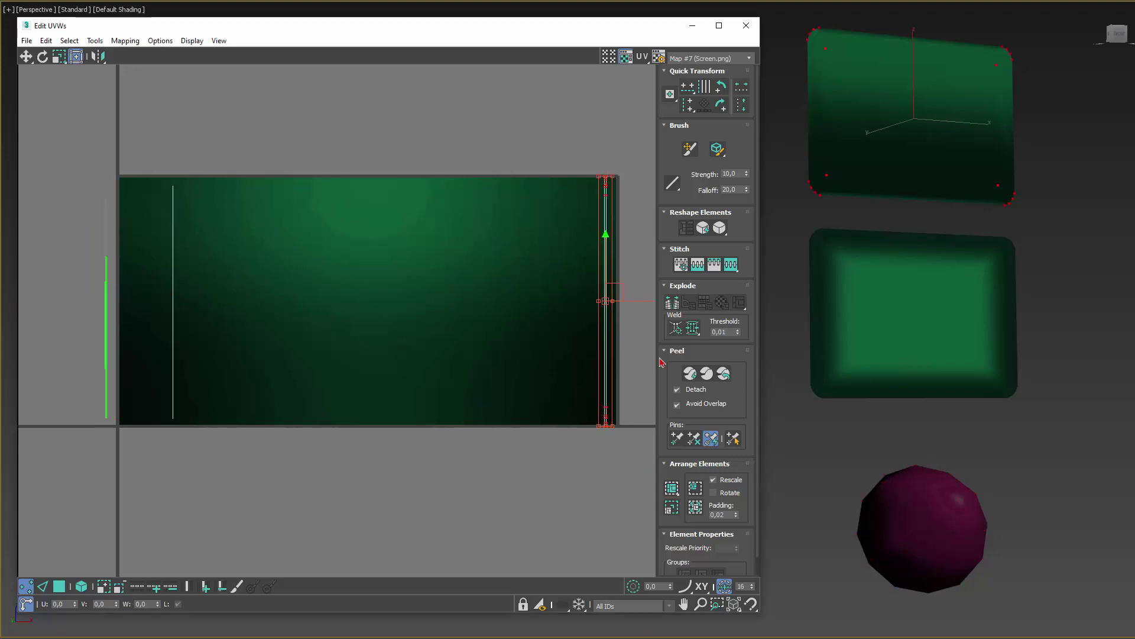
right_click(643, 300)
key("Escape")
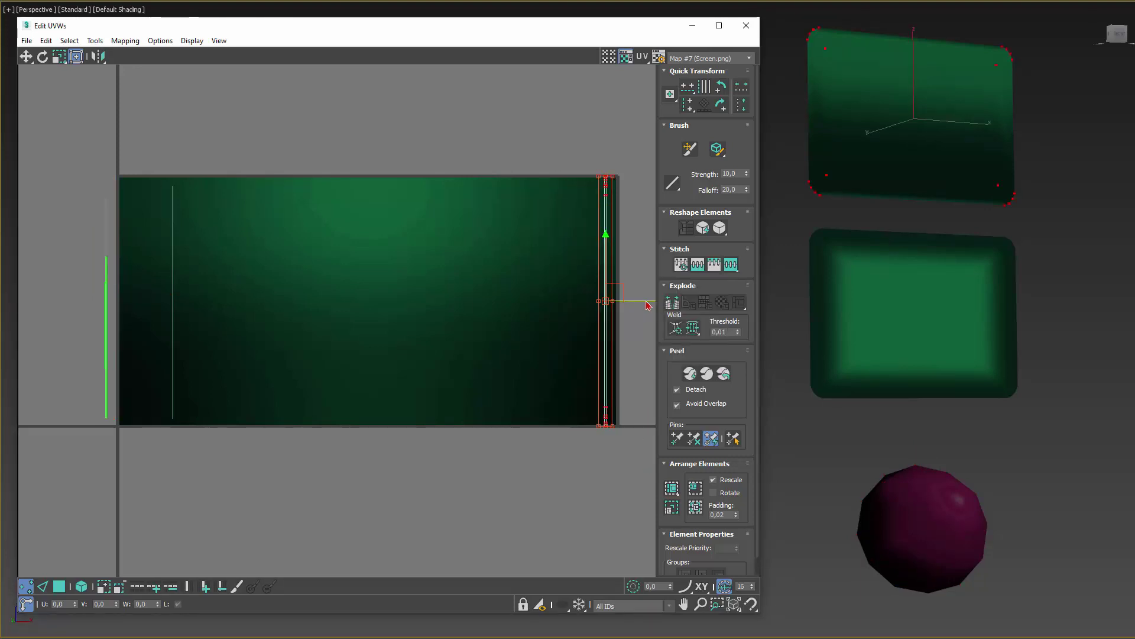
mouse_move(647, 304)
left_mouse_down()
mouse_move(248, 304)
mouse_move(627, 297)
left_mouse_up()
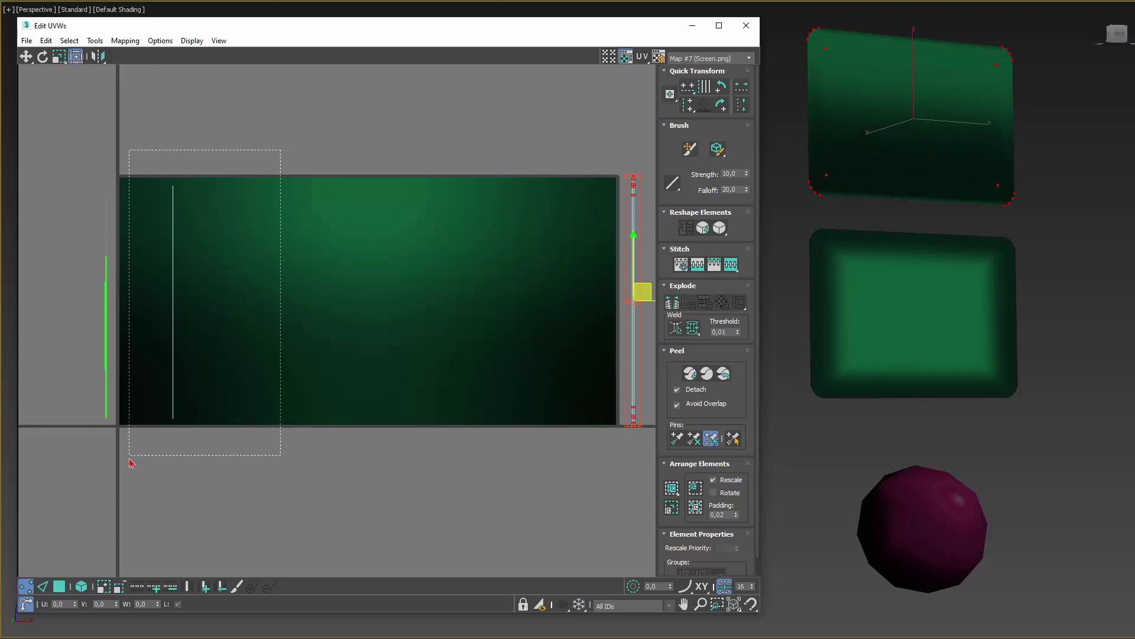
left_click(808, 254)
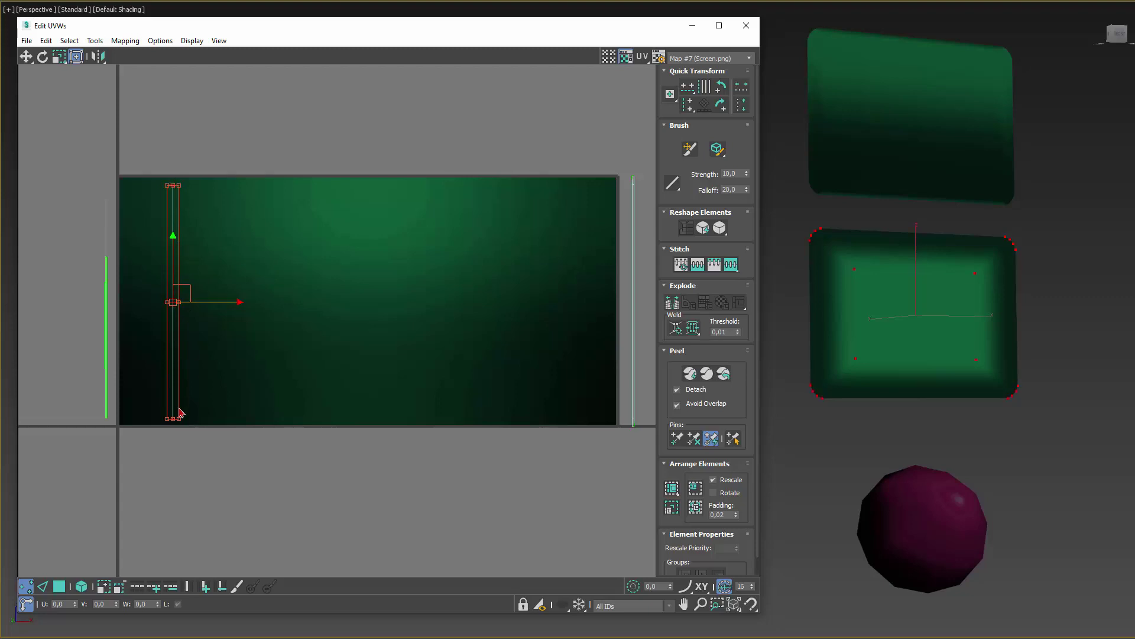
left_click_drag(210, 301, 622, 262)
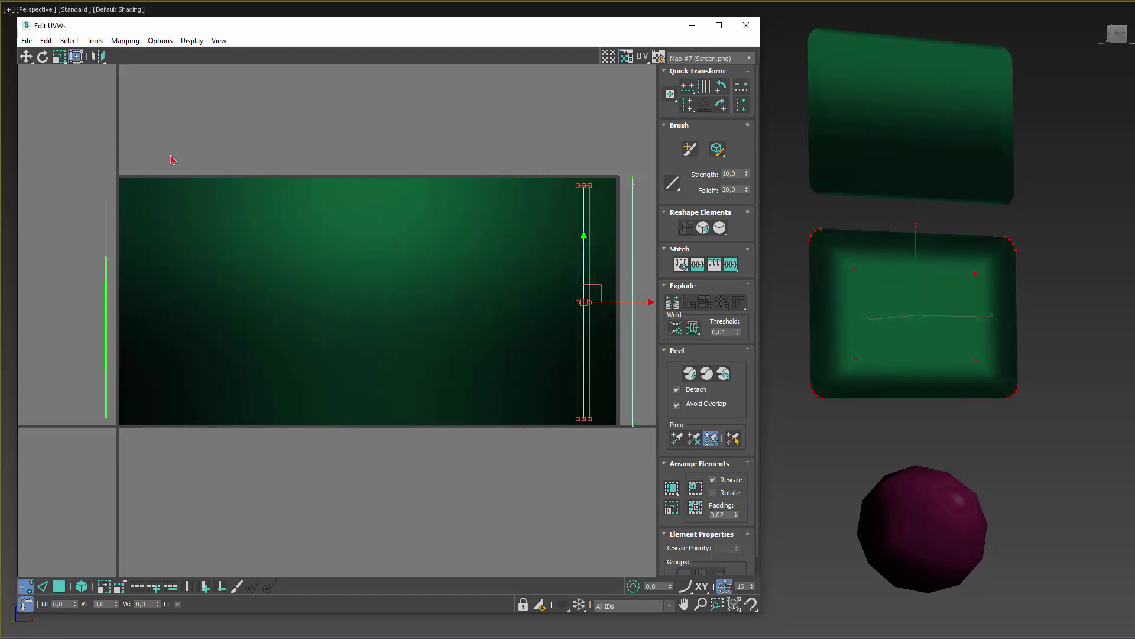
- Select the sphere's UV strip, preview Sphere.png (Map #9), and slide it right along U
left_click_drag(57, 444, 237, 305)
left_click(691, 59)
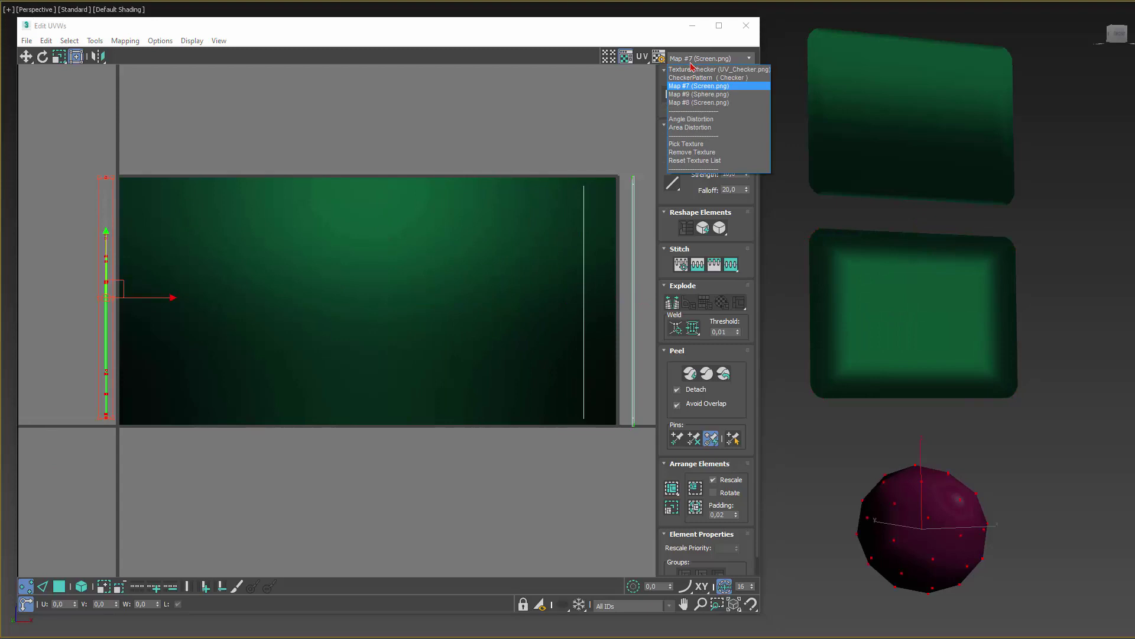
left_click(691, 98)
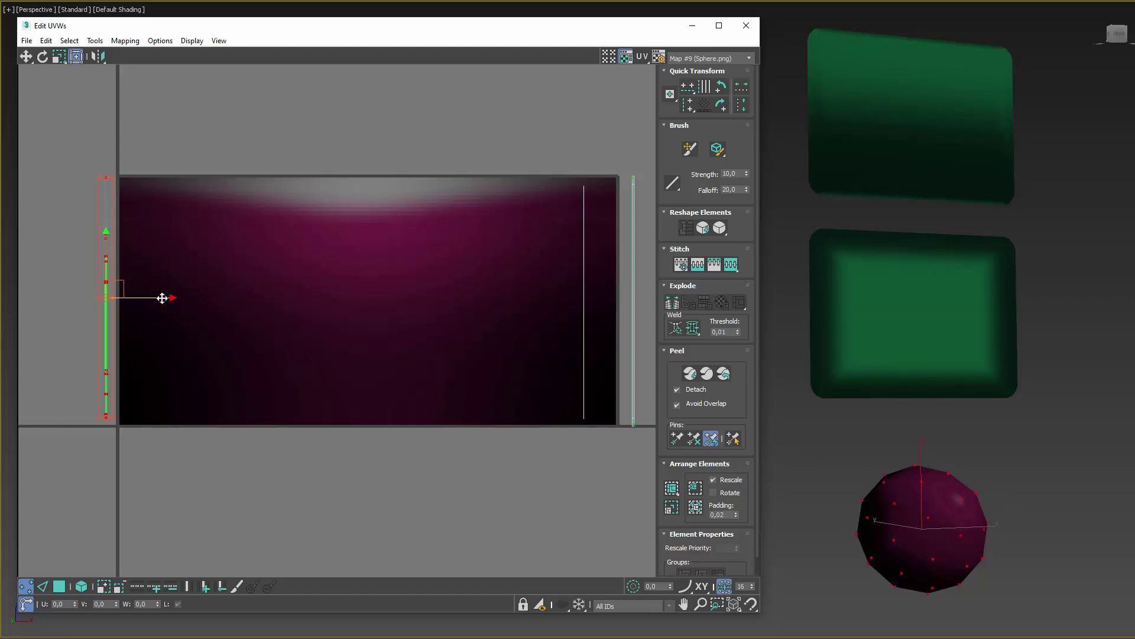
left_click_drag(164, 298, 659, 325)
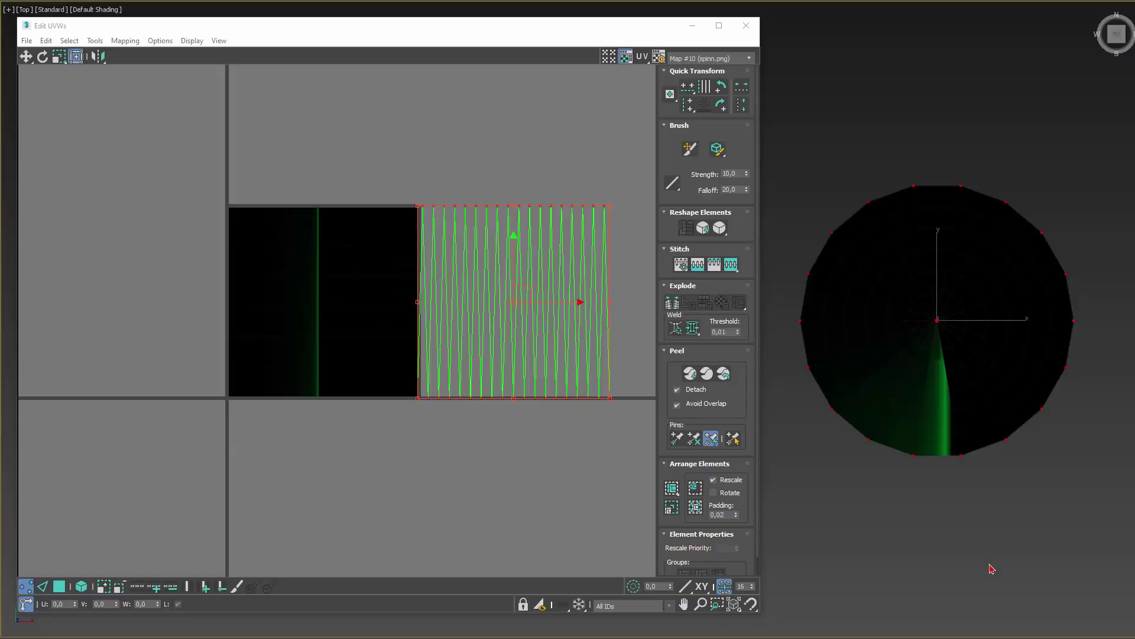
- Check the disc wireframe with Edged Faces, then slide the radar UV strip left along the spin texture
key("F4")
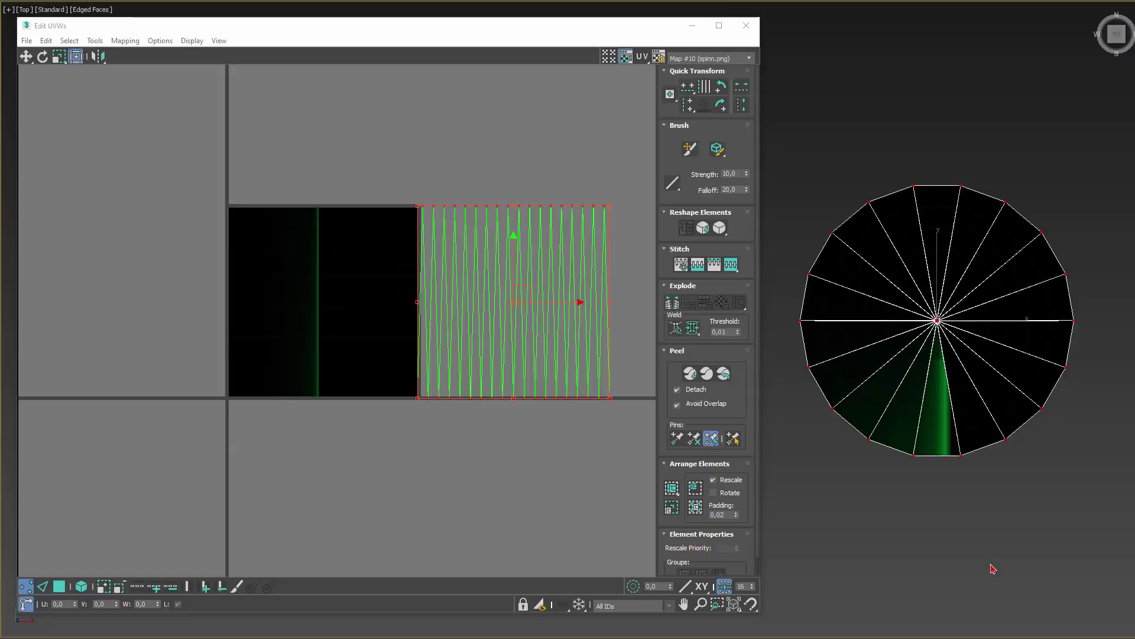
key("F4")
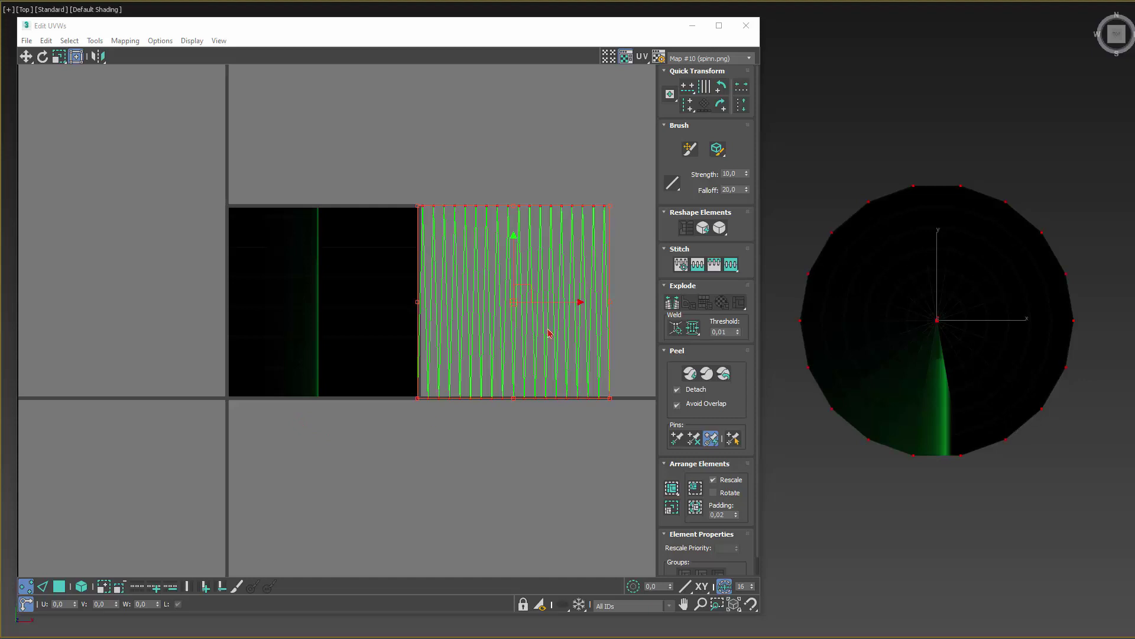
left_click_drag(565, 304, 0, 312)
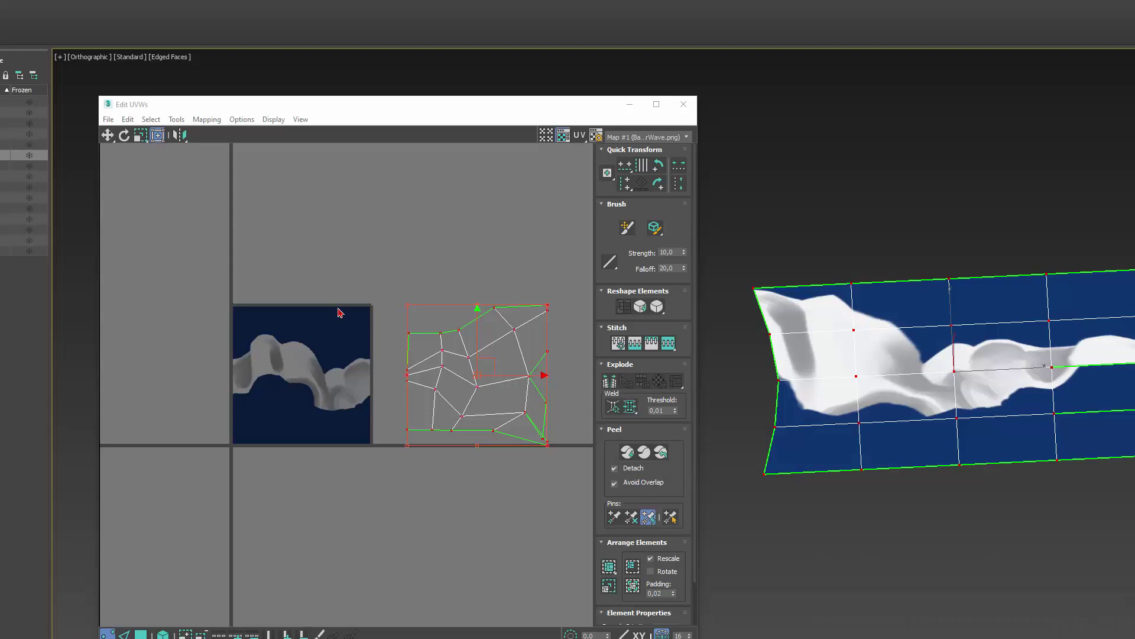
- Select the entire flag UV cluster and move it left onto the wave texture
left_click(569, 350)
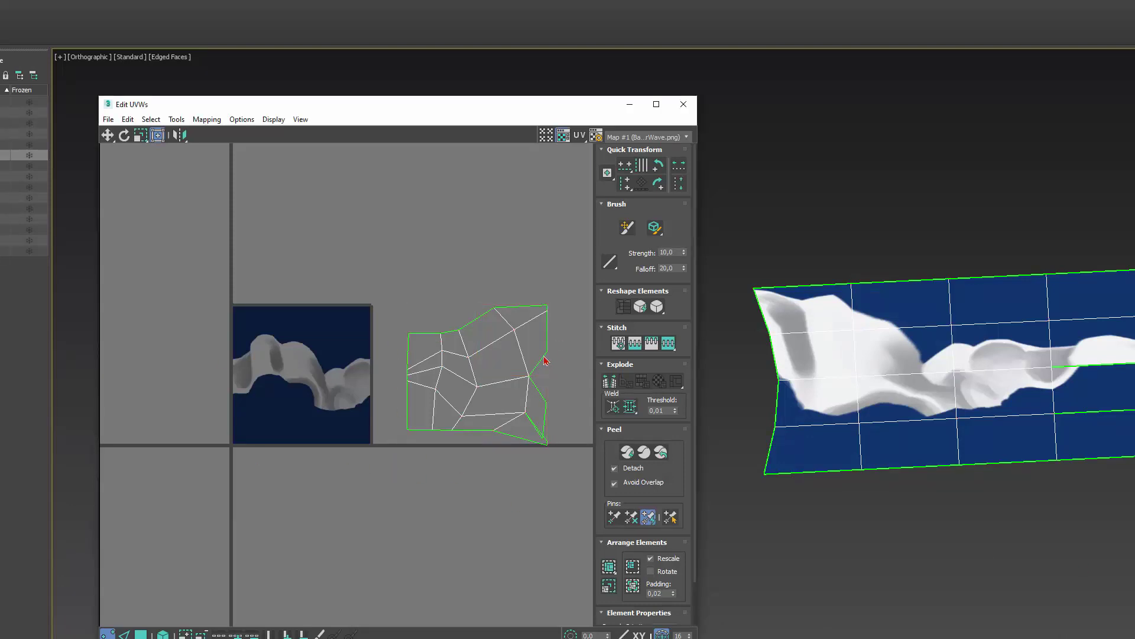
key("ctrl+a")
left_click_drag(527, 375, 173, 387)
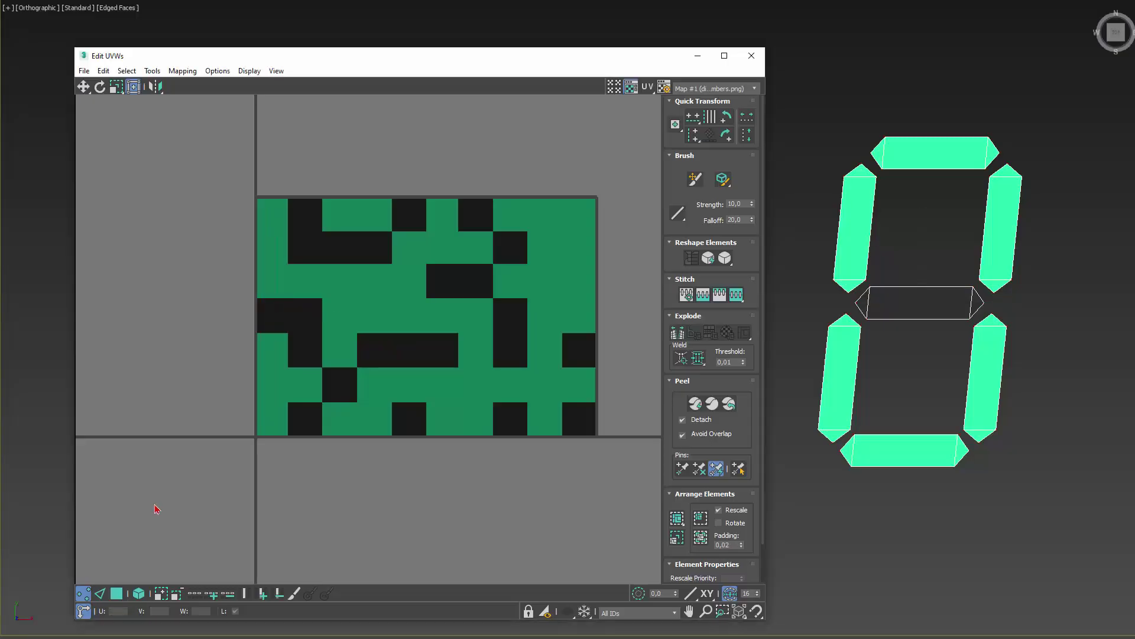
- Select the digit's left UV strip and slide it right across the numbers texture
left_click_drag(156, 500, 312, 166)
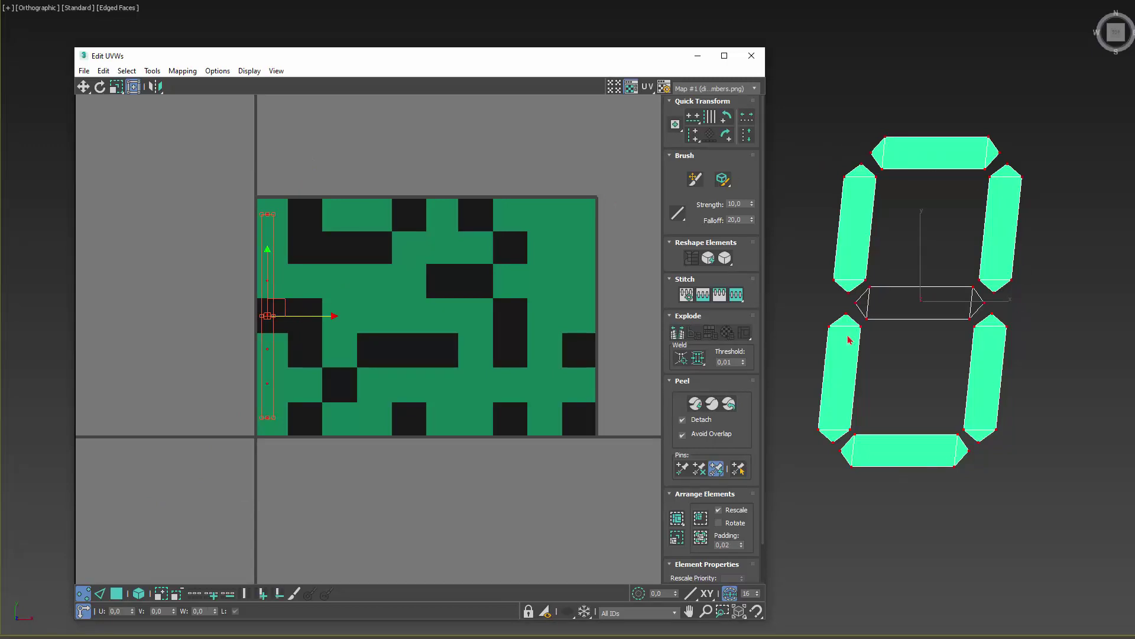
left_click_drag(314, 318, 626, 316)
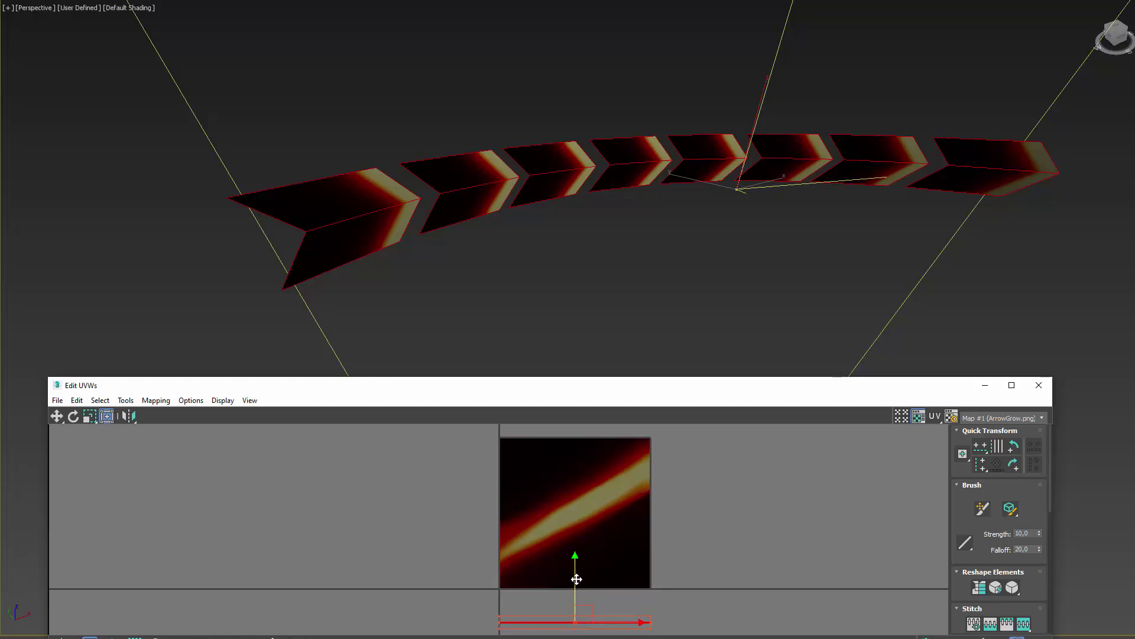
- Move the arrow UVs up onto the ArrowGrow glow stripe, then slide the strips right
left_click_drag(578, 577, 676, 0)
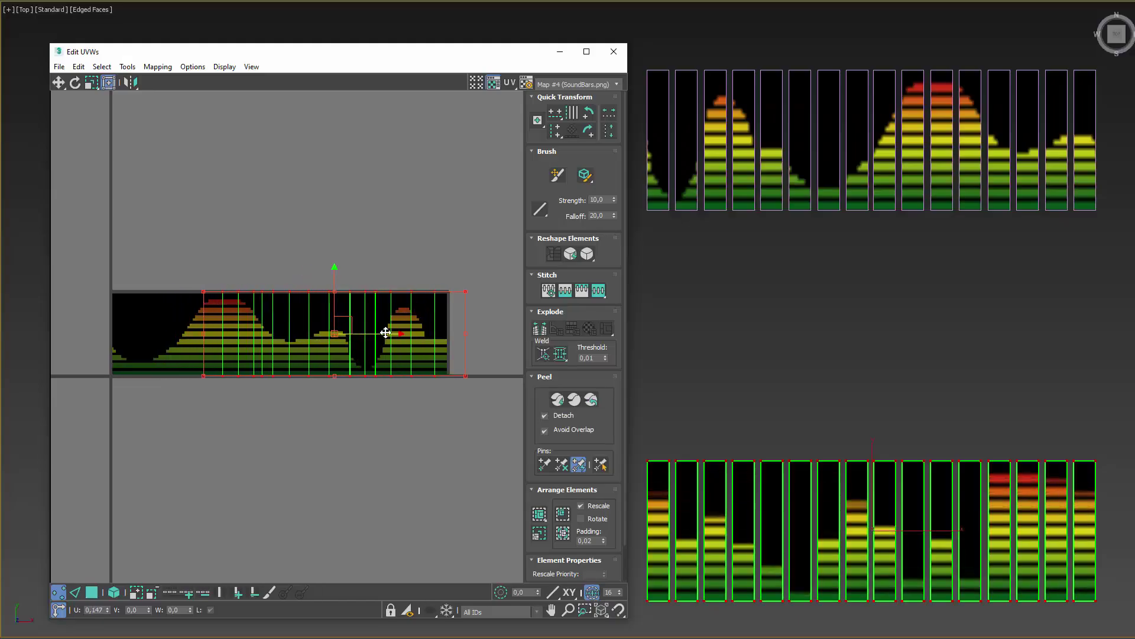
left_click_drag(385, 332, 587, 326)
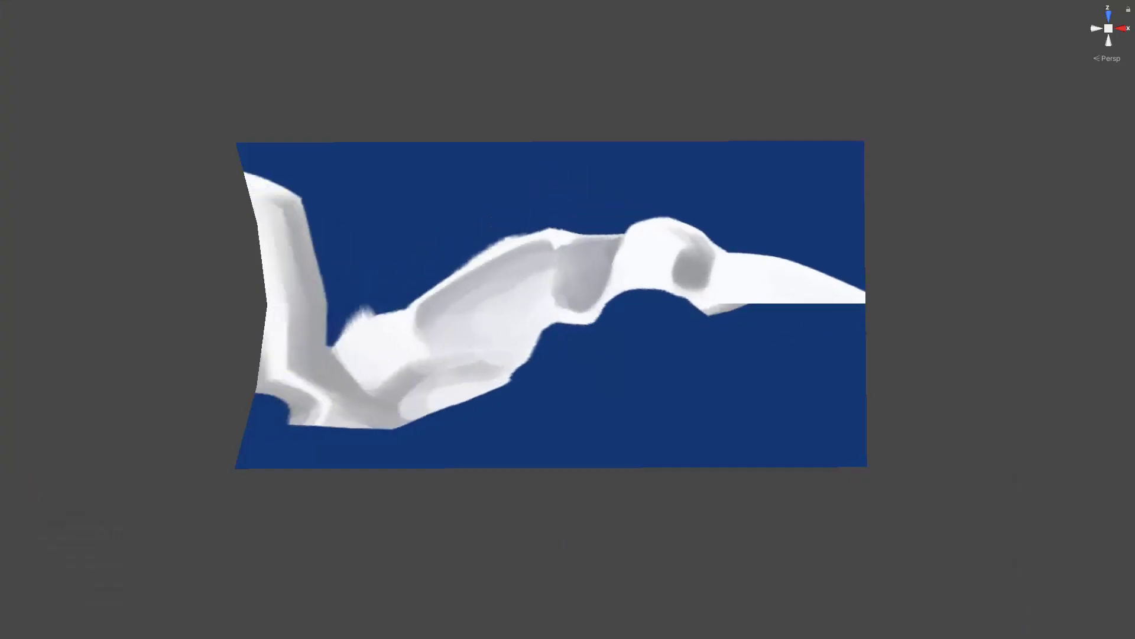